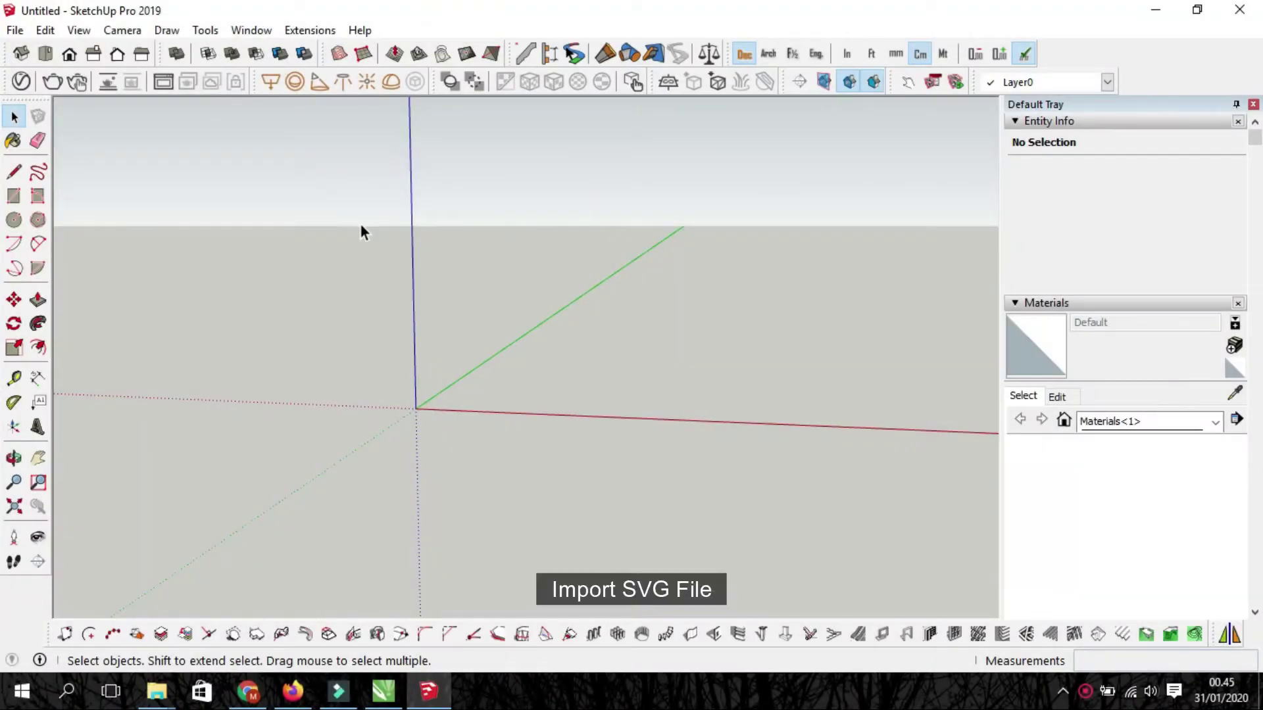
Import the Bismillah SVG from the Pictures > SVG folder using Extensions > Import SVG File
{"action": "left_click", "coordinate": [317, 34]}
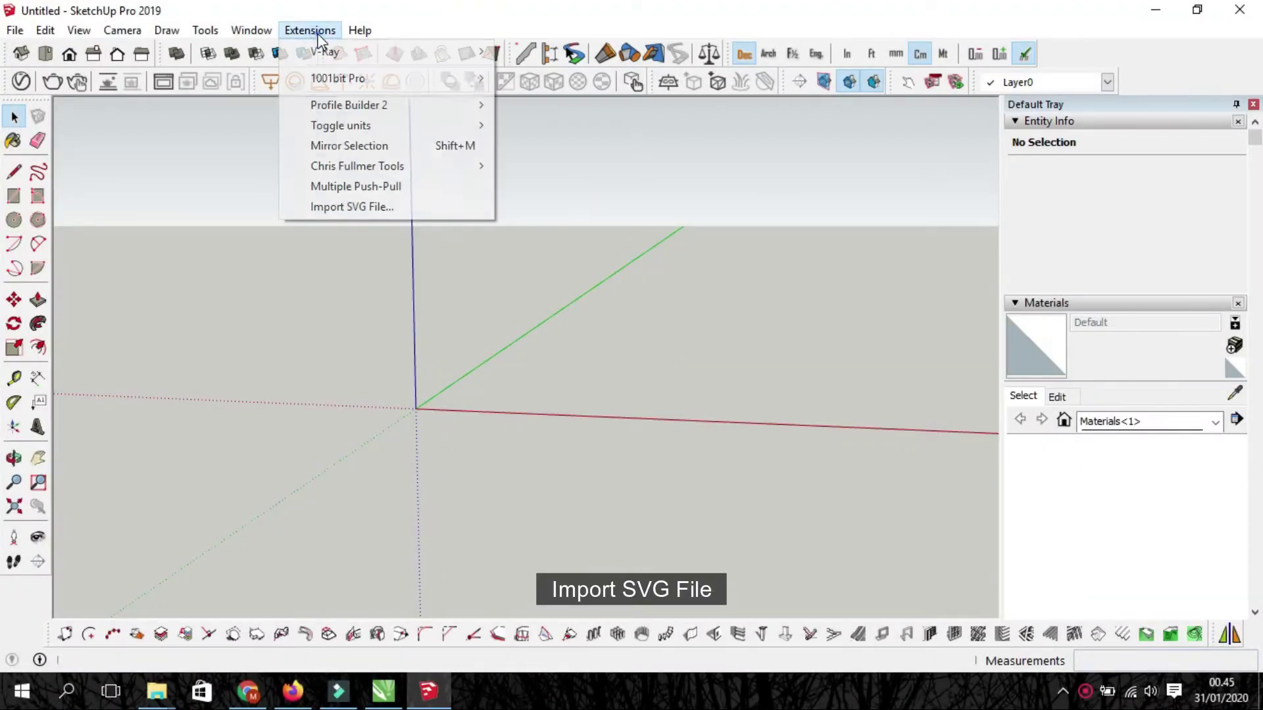
{"action": "left_click", "coordinate": [359, 208]}
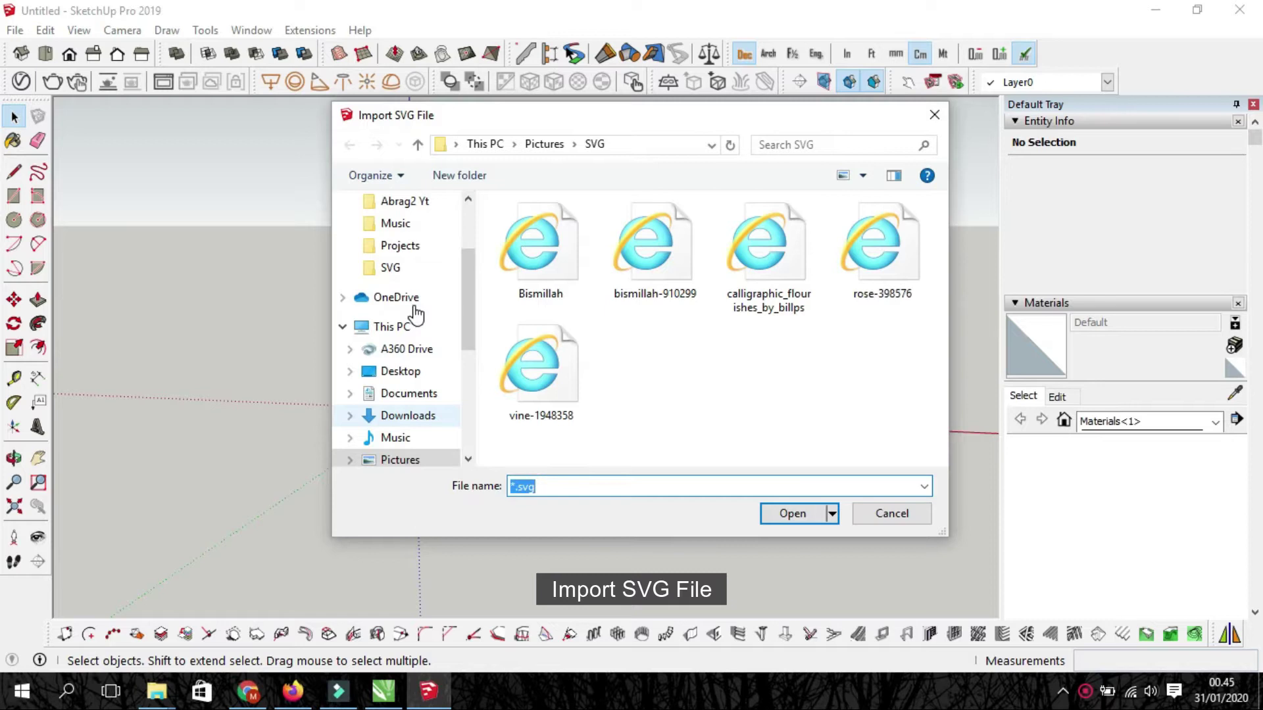
{"action": "left_click", "coordinate": [532, 273]}
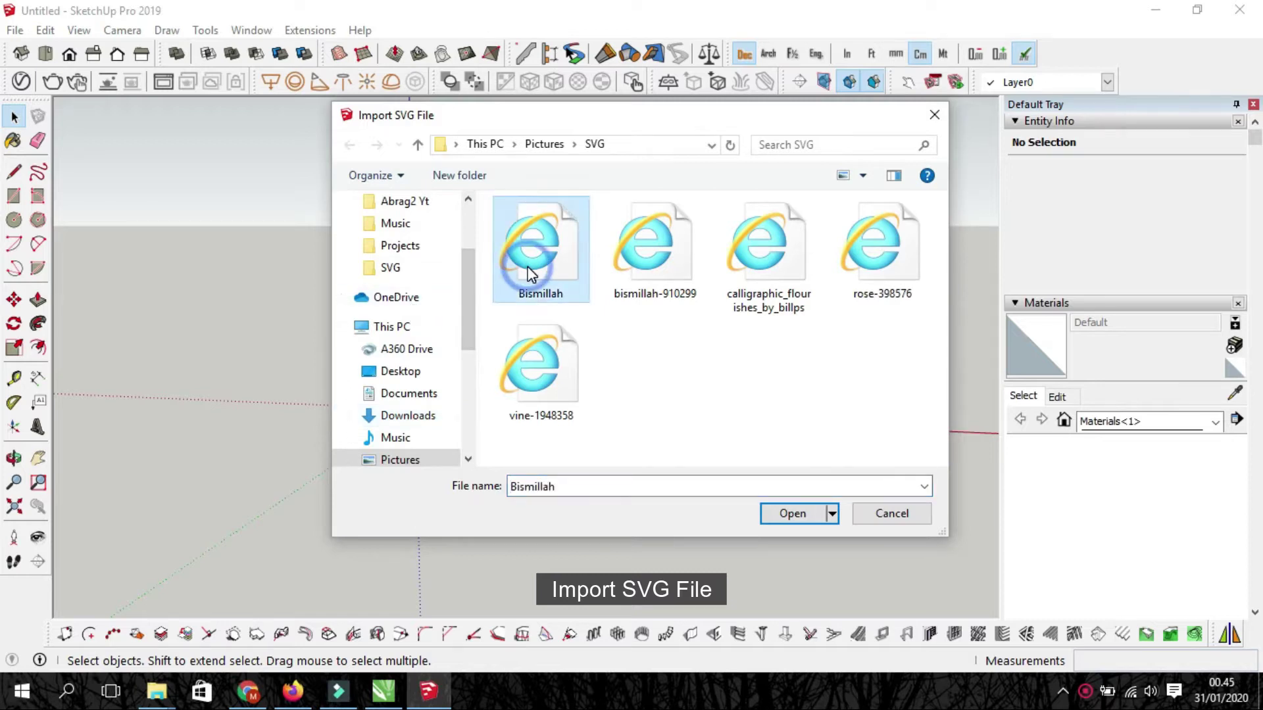
{"action": "left_click", "coordinate": [770, 518]}
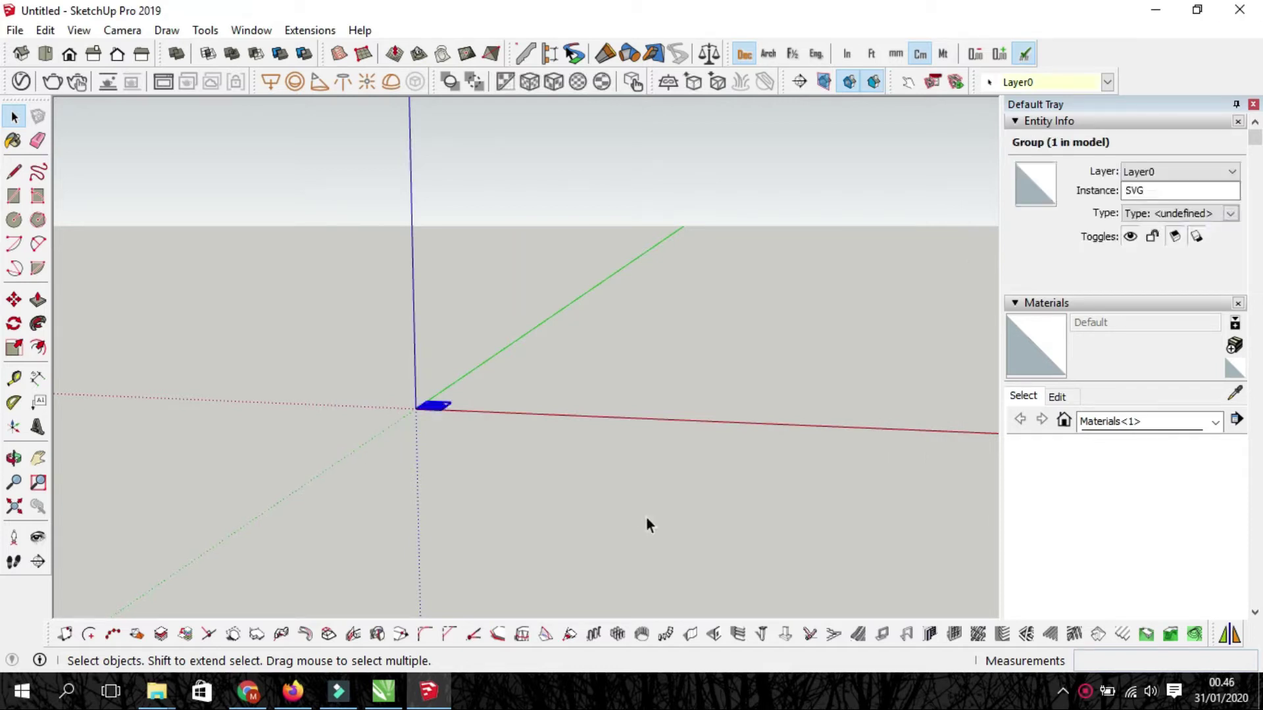
Zoom in on the imported calligraphy and scale the SVG group by a factor of 2
{"action": "middle_click", "coordinate": [428, 406]}
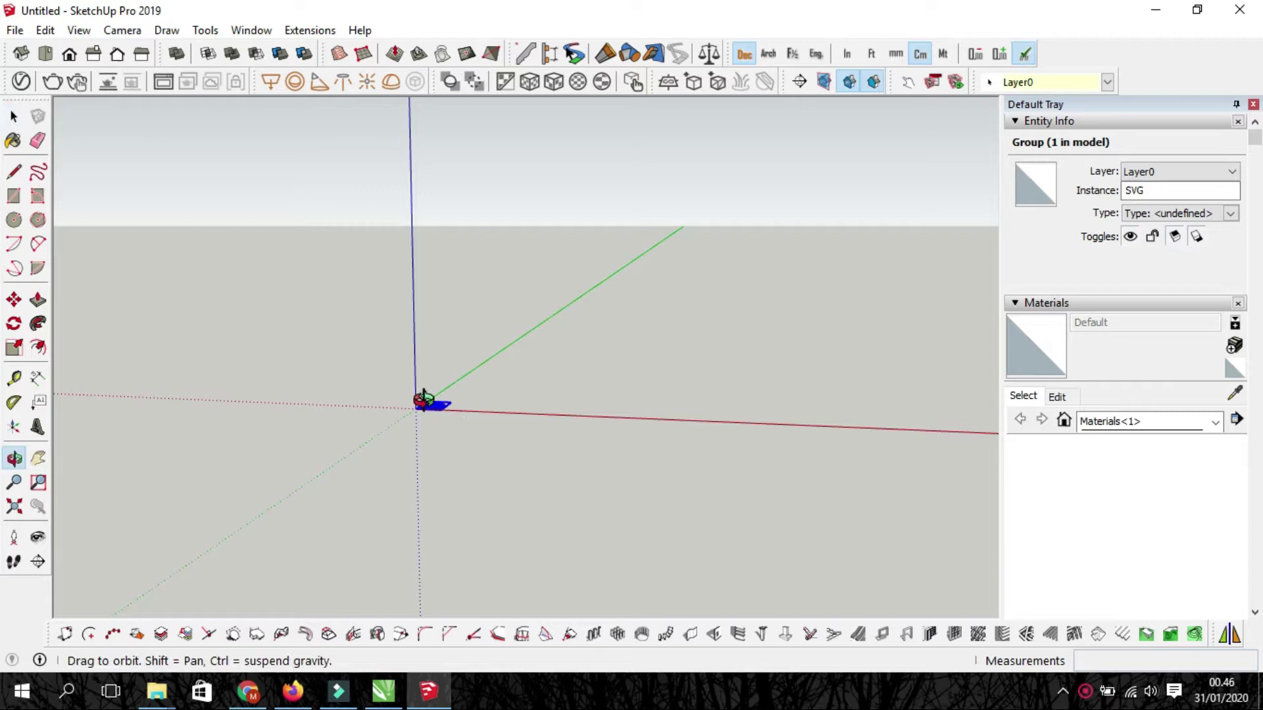
{"action": "scroll", "coordinate": [423, 405], "scroll_direction": "up", "scroll_amount": 2}
{"action": "scroll", "coordinate": [423, 405], "scroll_direction": "up", "scroll_amount": 2}
{"action": "scroll", "coordinate": [424, 405], "scroll_direction": "up", "scroll_amount": 2}
{"action": "scroll", "coordinate": [424, 405], "scroll_direction": "up", "scroll_amount": 2}
{"action": "mouse_move", "coordinate": [423, 405]}
{"action": "middle_mouse_down"}
{"action": "mouse_move", "coordinate": [417, 496]}
{"action": "mouse_move", "coordinate": [396, 507]}
{"action": "middle_mouse_up"}
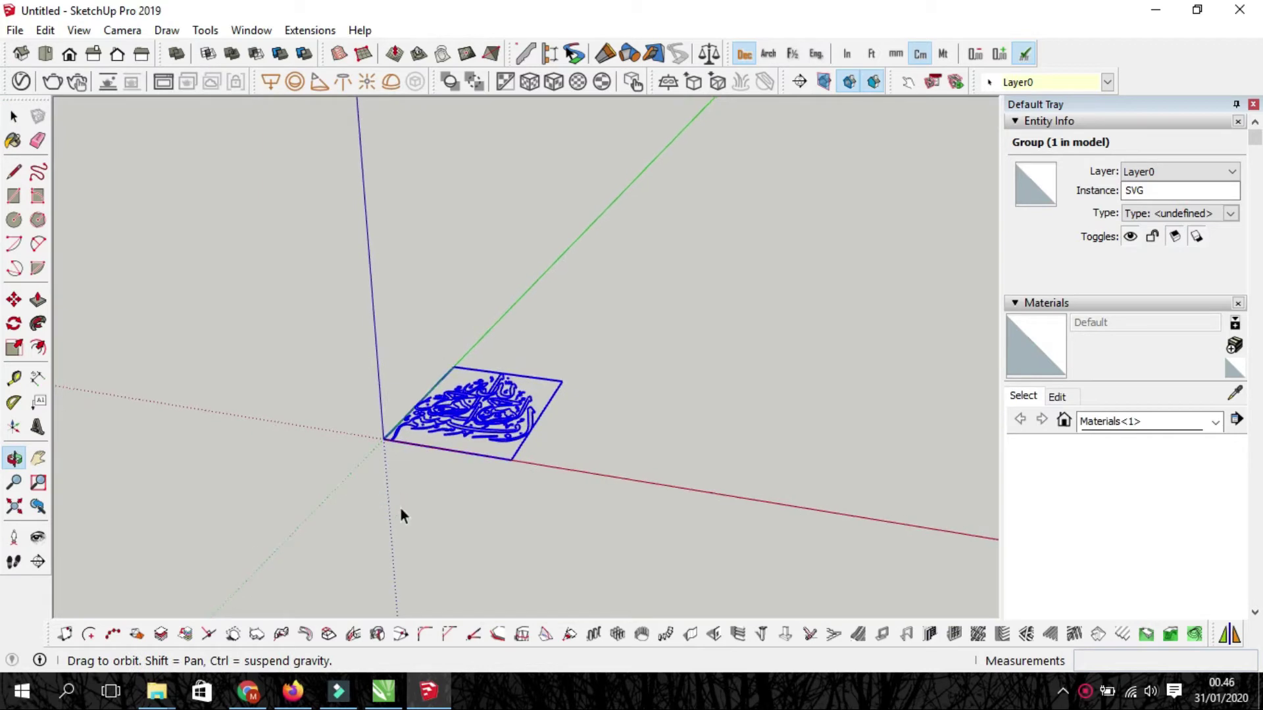
{"action": "key", "text": "s"}
{"action": "left_click_drag", "start_coordinate": [564, 380], "coordinate": [720, 339]}
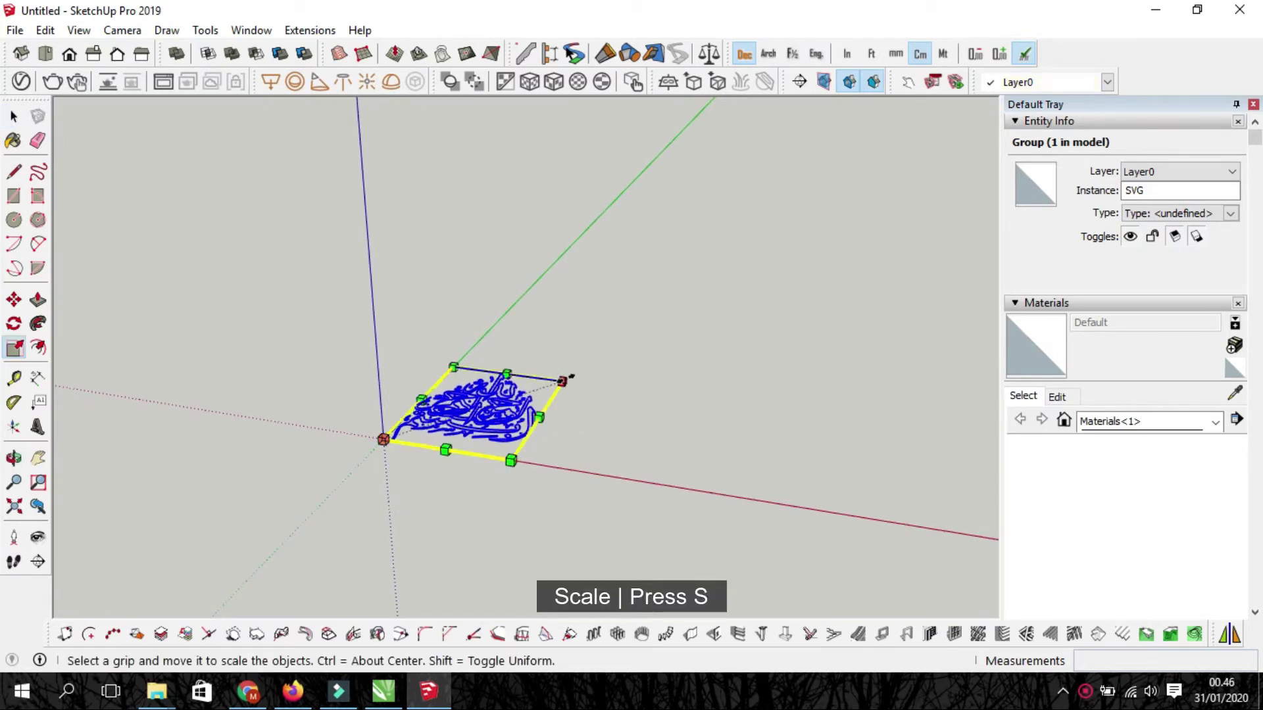
{"action": "type", "text": "2"}
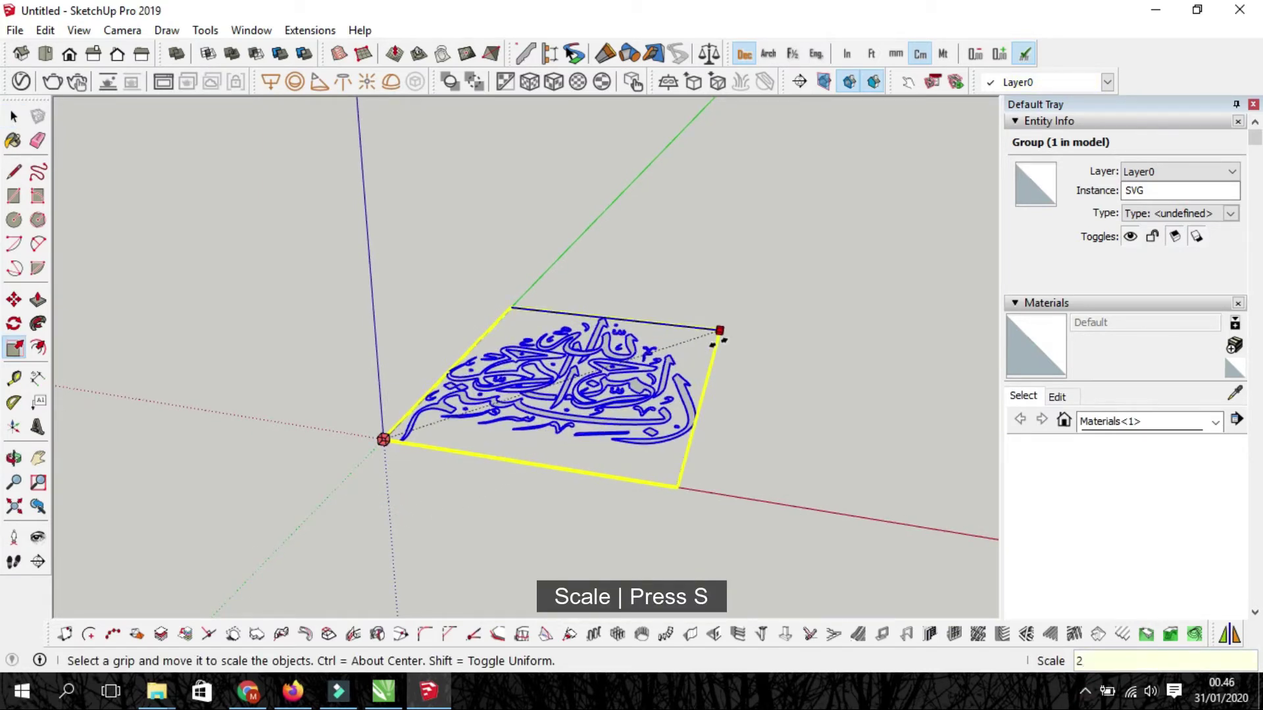
{"action": "key", "text": "Return"}
Reframe the view around the enlarged calligraphy and return to the Select tool
{"action": "mouse_move", "coordinate": [576, 428]}
{"action": "middle_mouse_down"}
{"action": "mouse_move", "coordinate": [535, 431]}
{"action": "mouse_move", "coordinate": [511, 455]}
{"action": "middle_mouse_up"}
{"action": "key", "text": "s"}
{"action": "scroll", "coordinate": [508, 437], "scroll_direction": "up", "scroll_amount": 3}
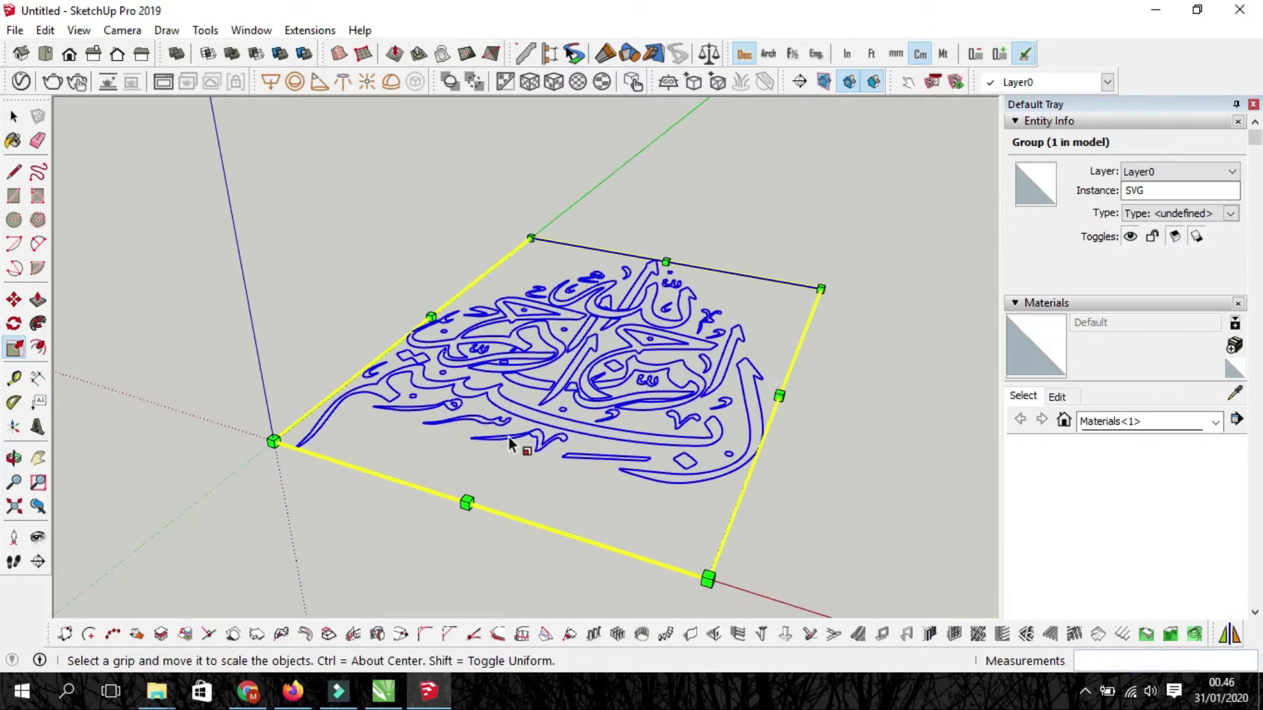
{"action": "scroll", "coordinate": [508, 437], "scroll_direction": "up", "scroll_amount": 1}
{"action": "key", "text": "space"}
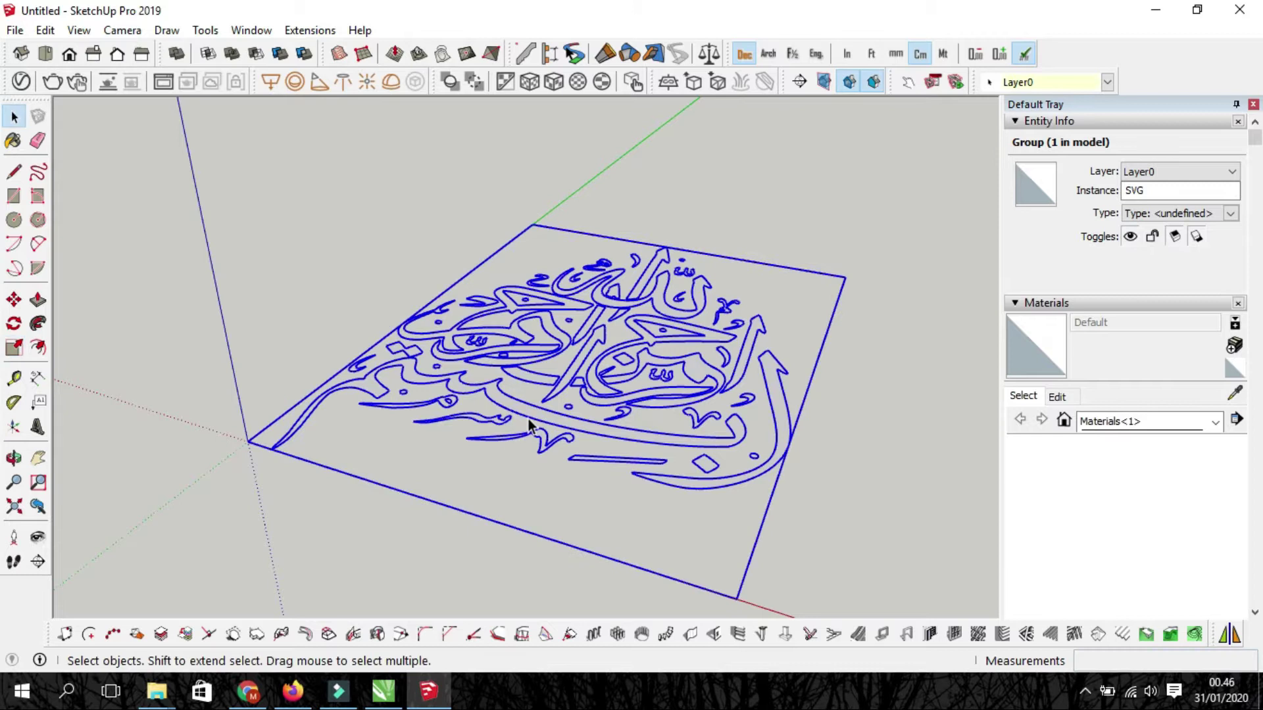
Open the calligraphy group and inspect its sub-groups before exiting it
{"action": "left_click", "coordinate": [528, 420]}
{"action": "left_click", "coordinate": [533, 419]}
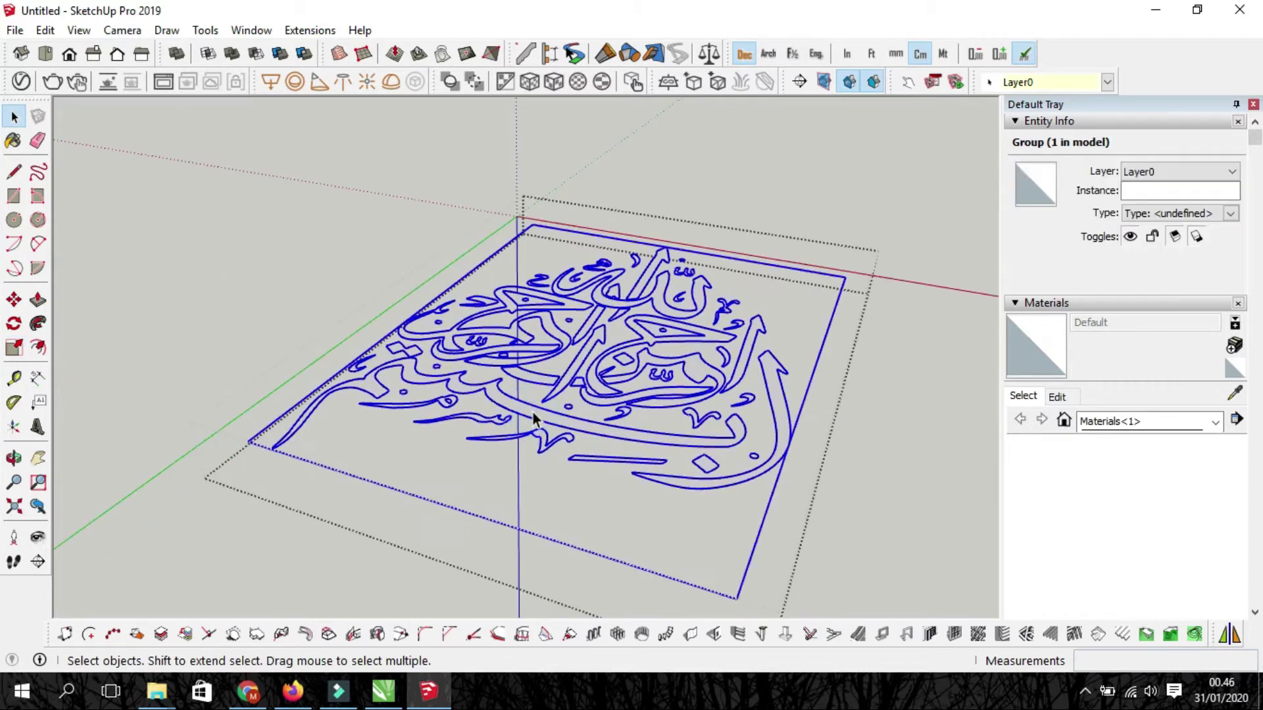
{"action": "double_click", "coordinate": [533, 419]}
{"action": "left_click", "coordinate": [523, 410]}
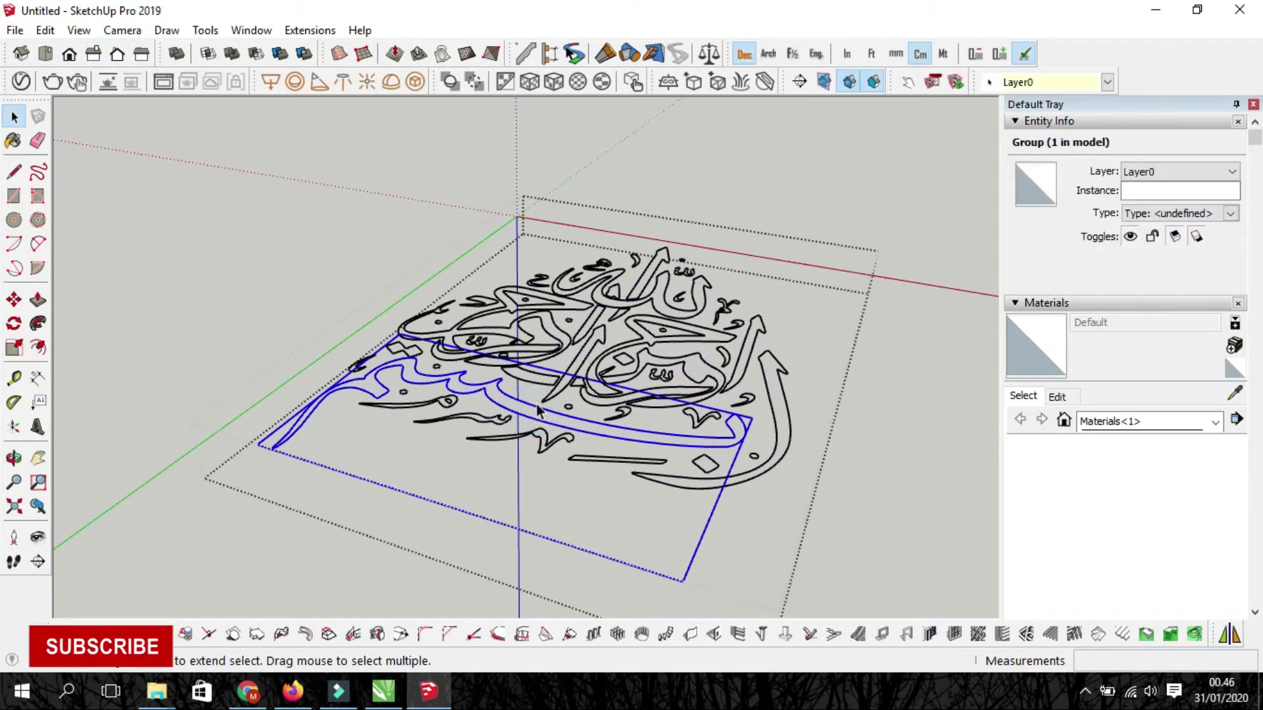
{"action": "left_click", "coordinate": [583, 355]}
{"action": "left_click", "coordinate": [630, 309]}
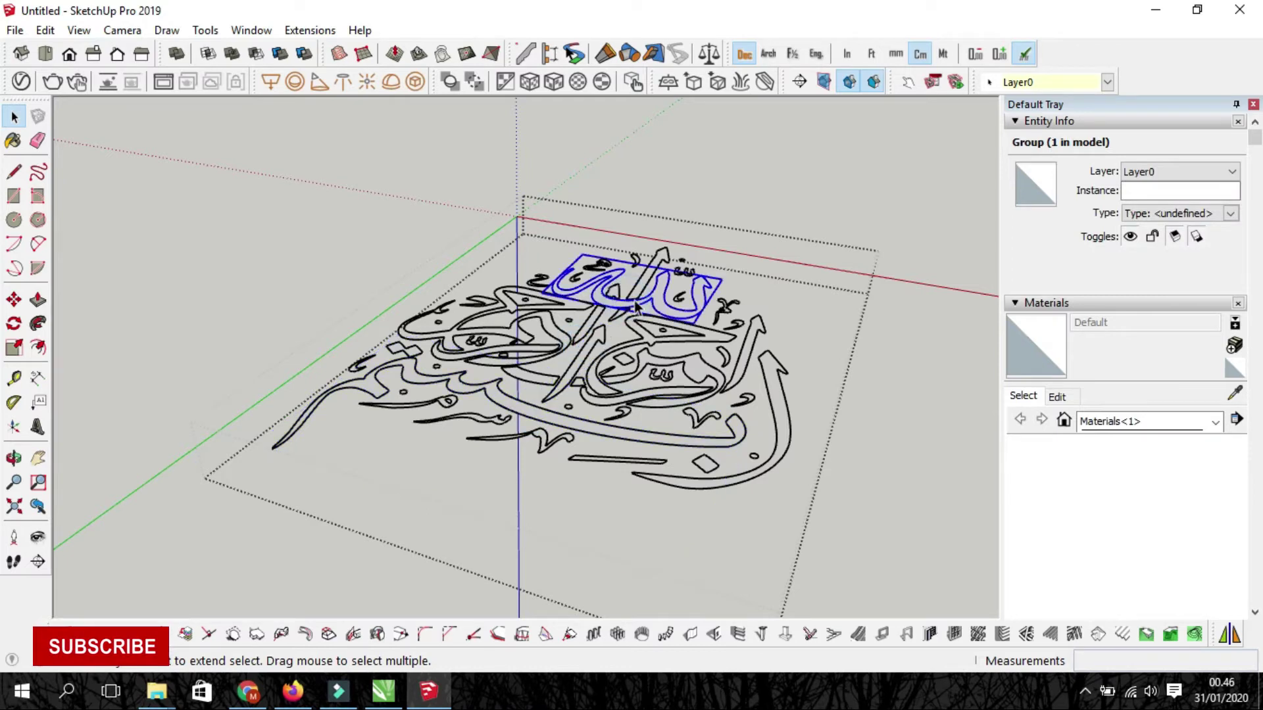
{"action": "left_click", "coordinate": [649, 282]}
{"action": "left_click", "coordinate": [654, 332]}
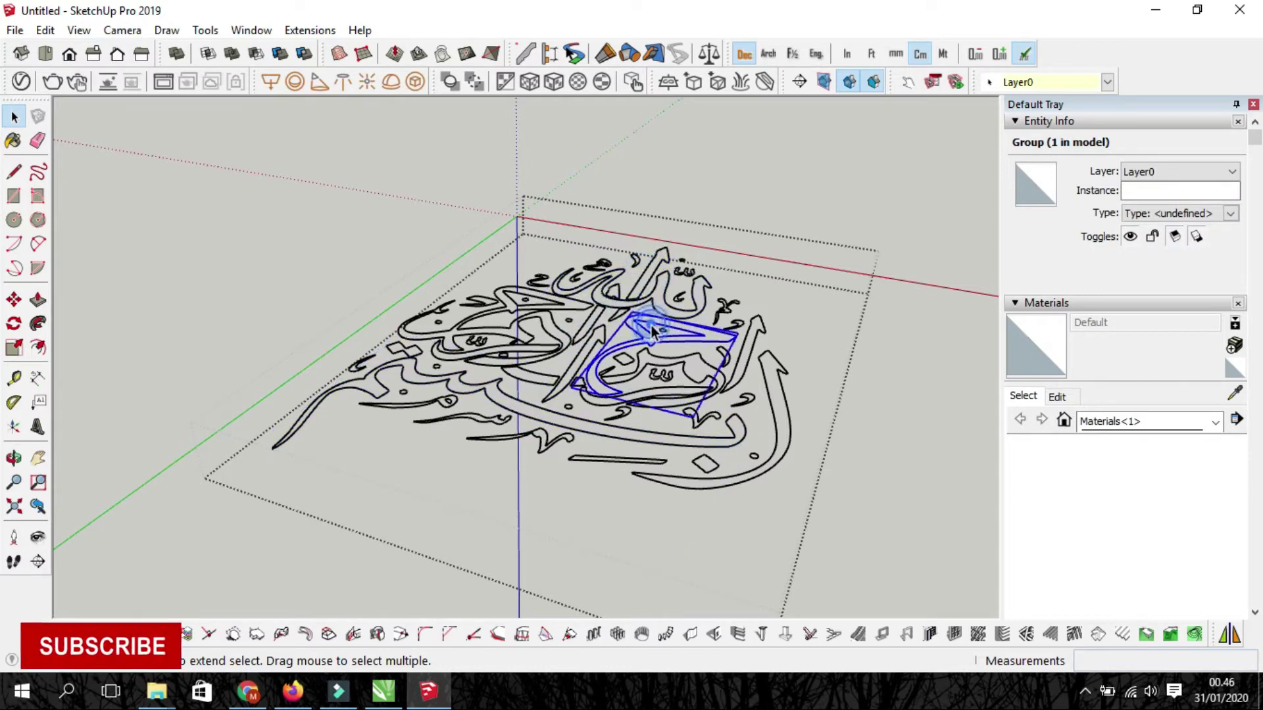
{"action": "left_click", "coordinate": [354, 278]}
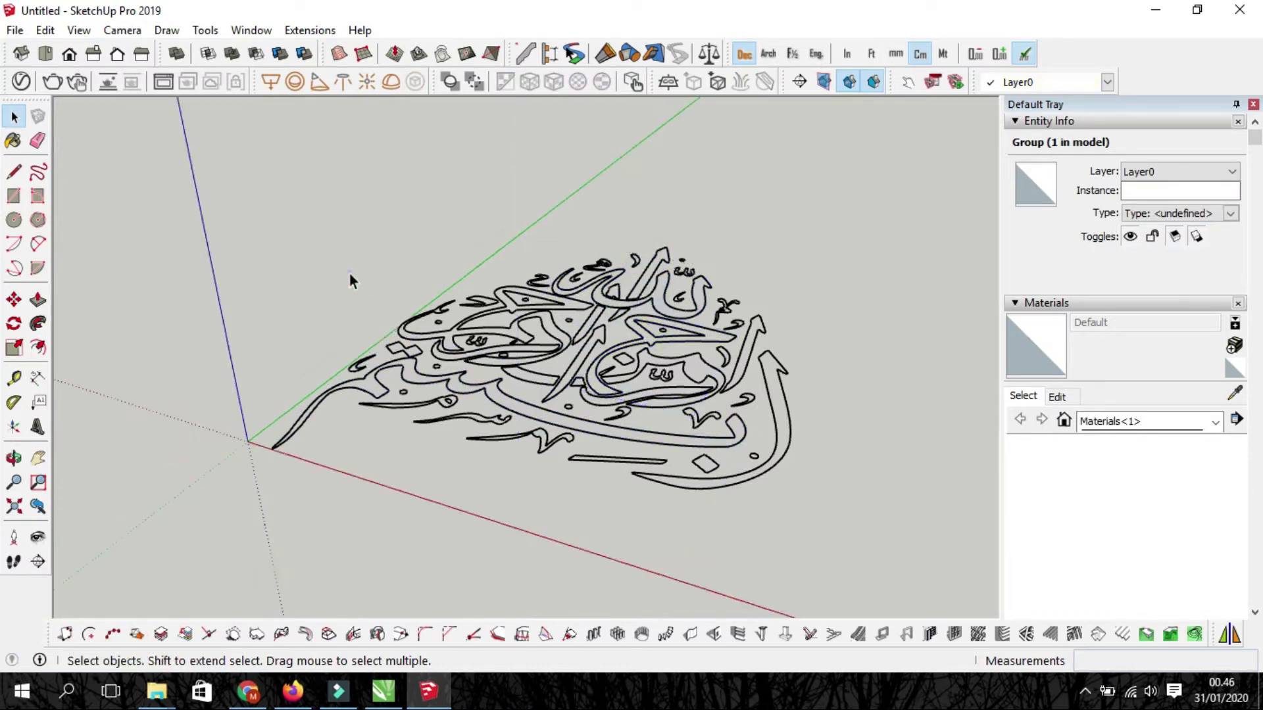
Explode the calligraphy group twice, leaving 51 separate letter groups
{"action": "left_click", "coordinate": [496, 362]}
{"action": "right_click", "coordinate": [496, 360]}
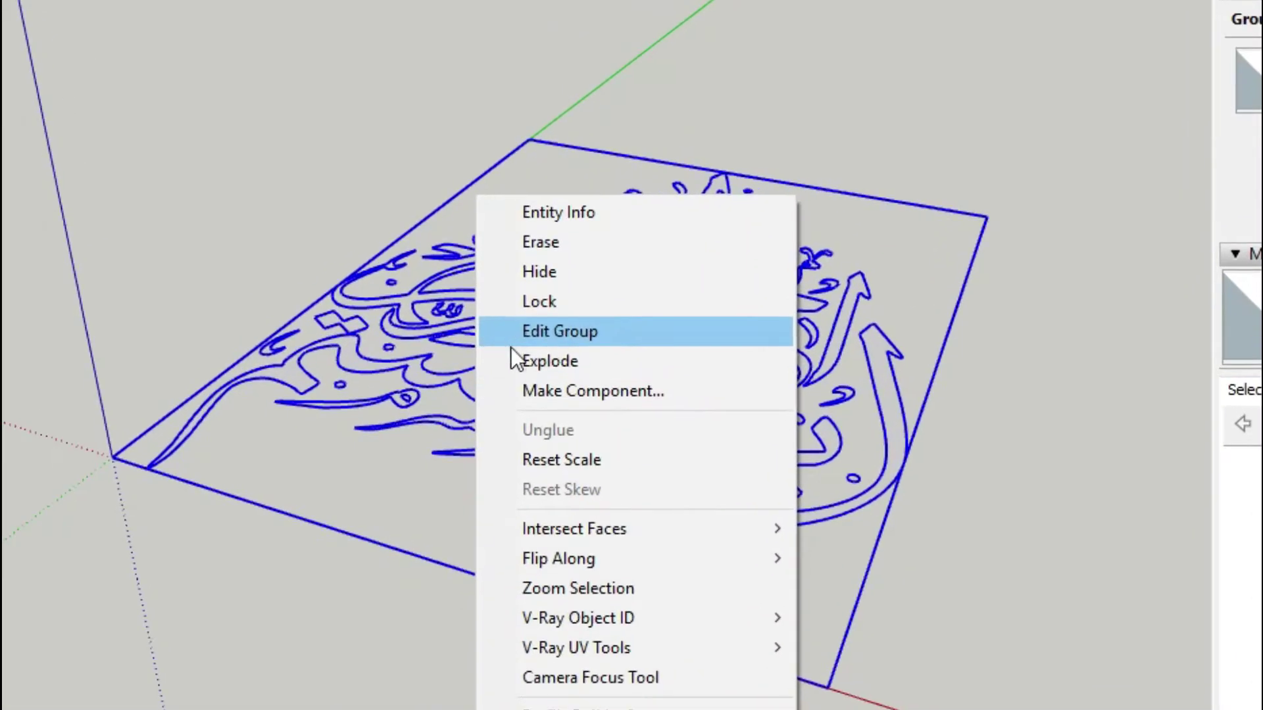
{"action": "left_click", "coordinate": [518, 358]}
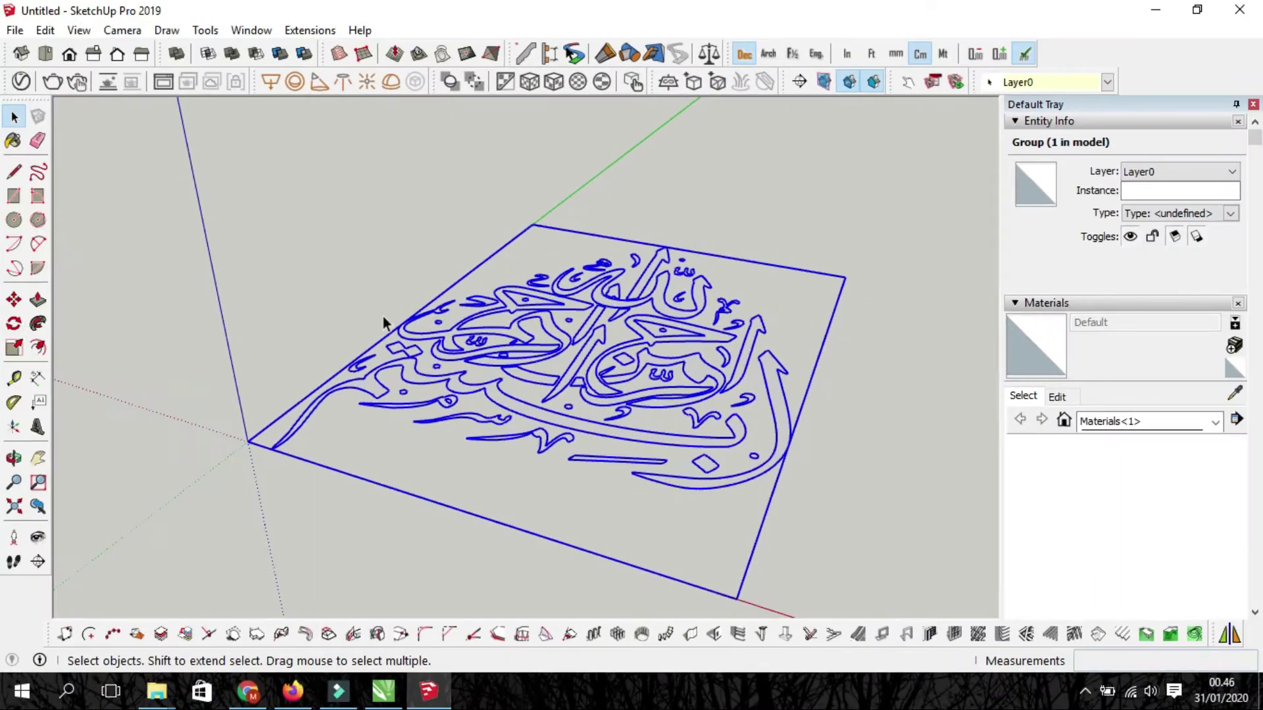
{"action": "left_click", "coordinate": [367, 299]}
{"action": "left_click", "coordinate": [469, 352]}
{"action": "right_click", "coordinate": [469, 352]}
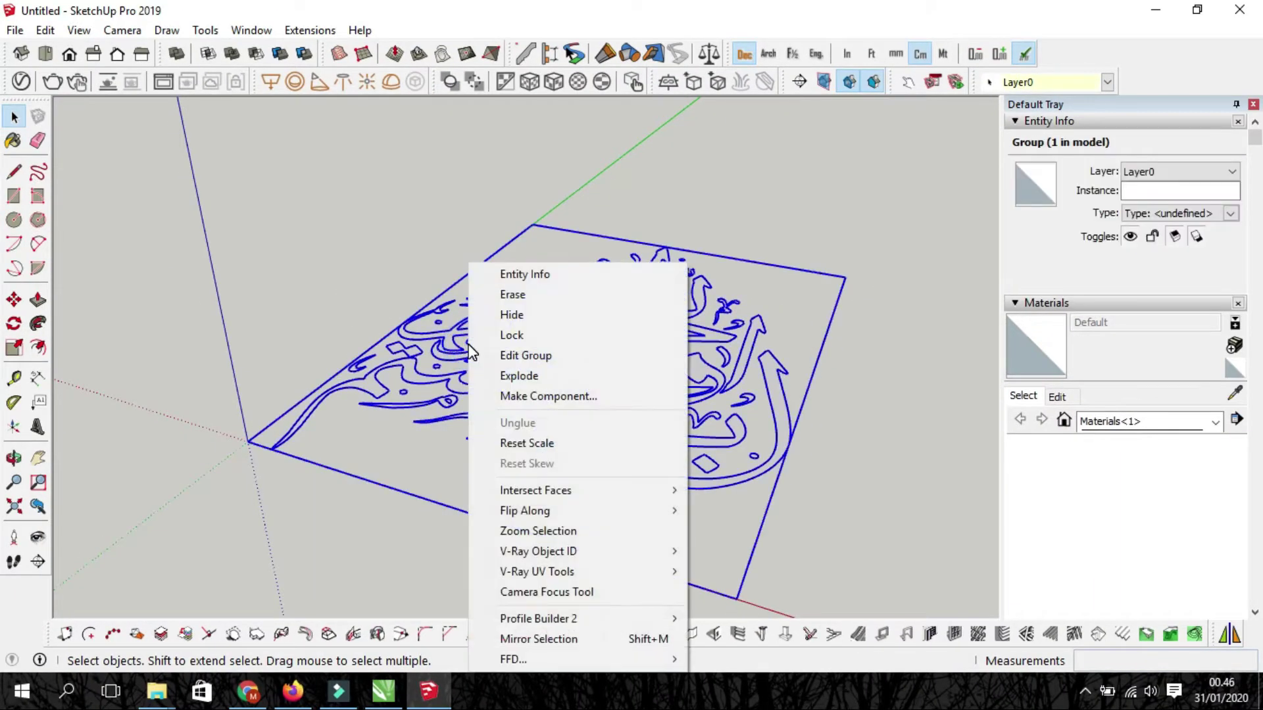
{"action": "left_click", "coordinate": [503, 376]}
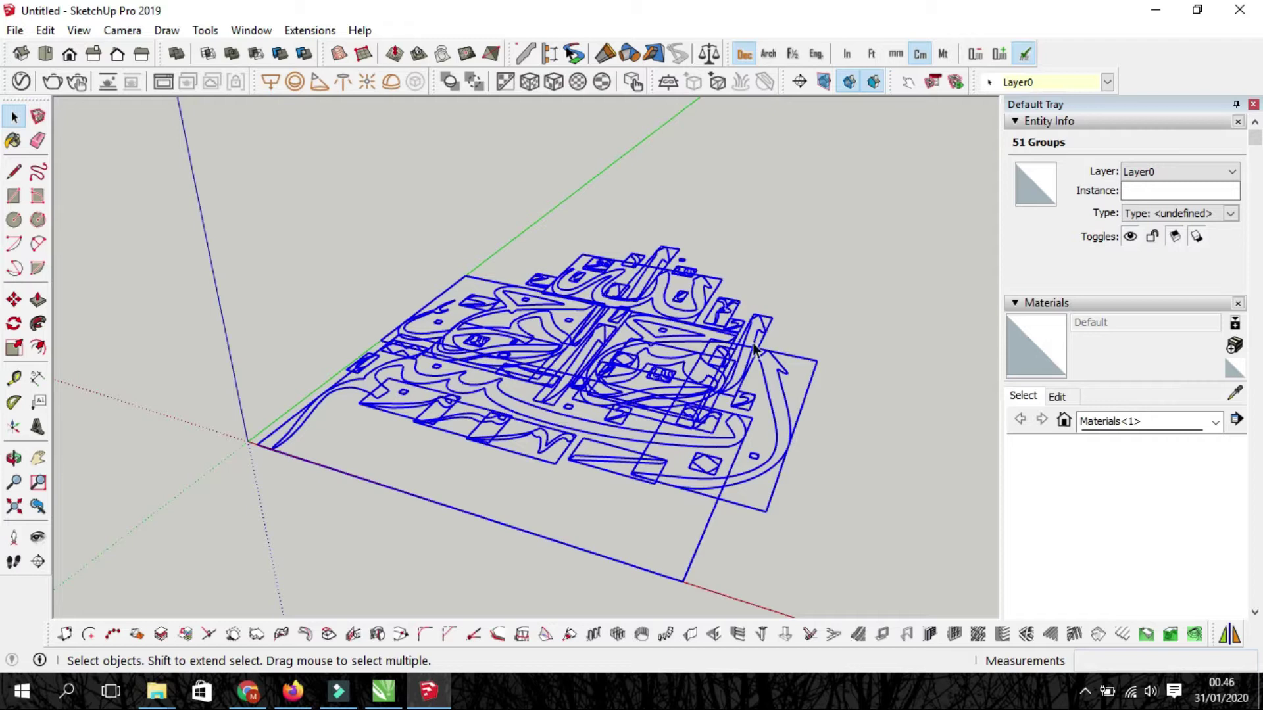
Inspect one letter group, then box-select all 51 letter groups
{"action": "left_click", "coordinate": [819, 313]}
{"action": "left_click", "coordinate": [654, 342]}
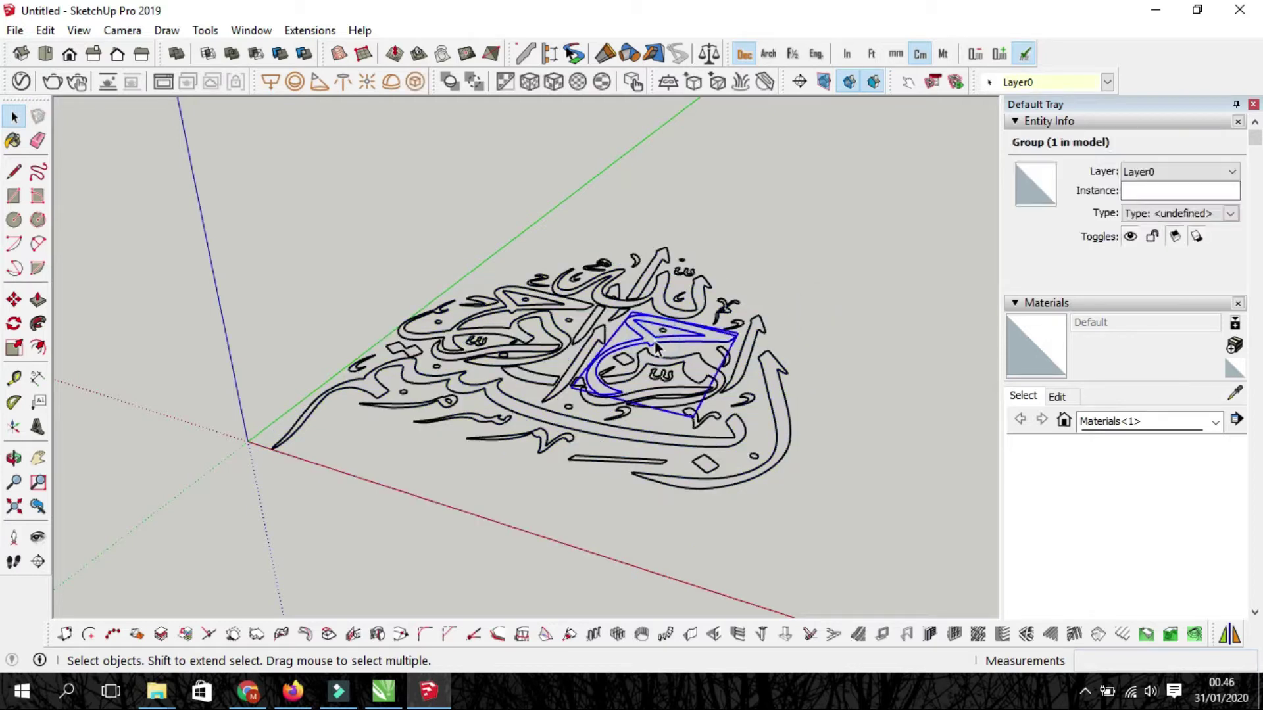
{"action": "double_click", "coordinate": [663, 337]}
{"action": "left_click", "coordinate": [668, 341]}
{"action": "key", "text": "Escape"}
{"action": "left_click_drag", "start_coordinate": [180, 160], "coordinate": [916, 551]}
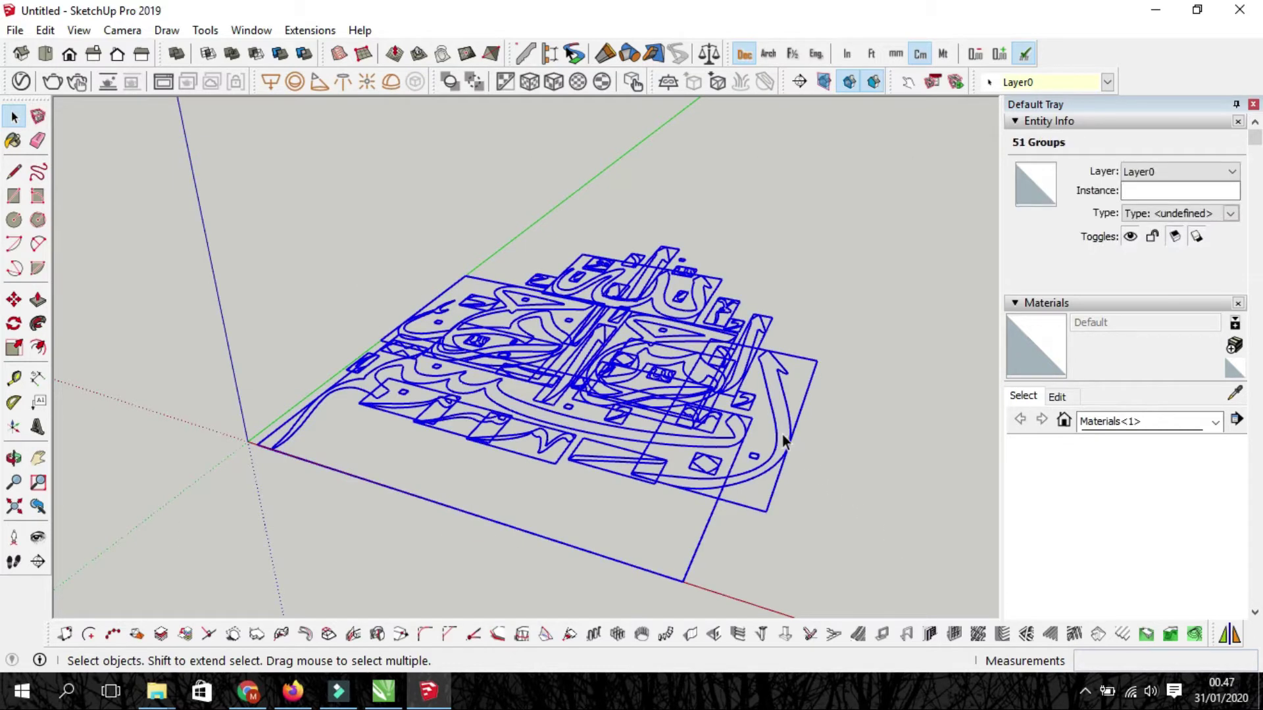
Explode the 51 selected letter groups into 13411 loose faces and edges
{"action": "right_click", "coordinate": [780, 434]}
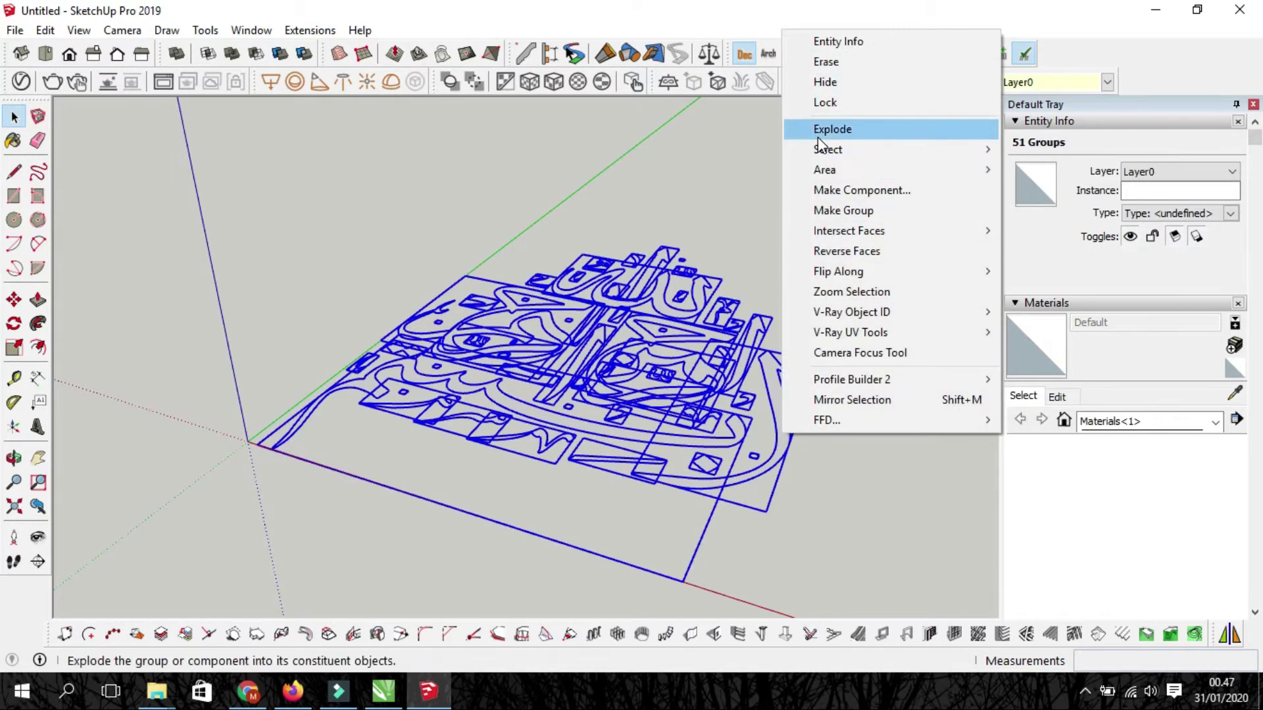
{"action": "left_click", "coordinate": [818, 137]}
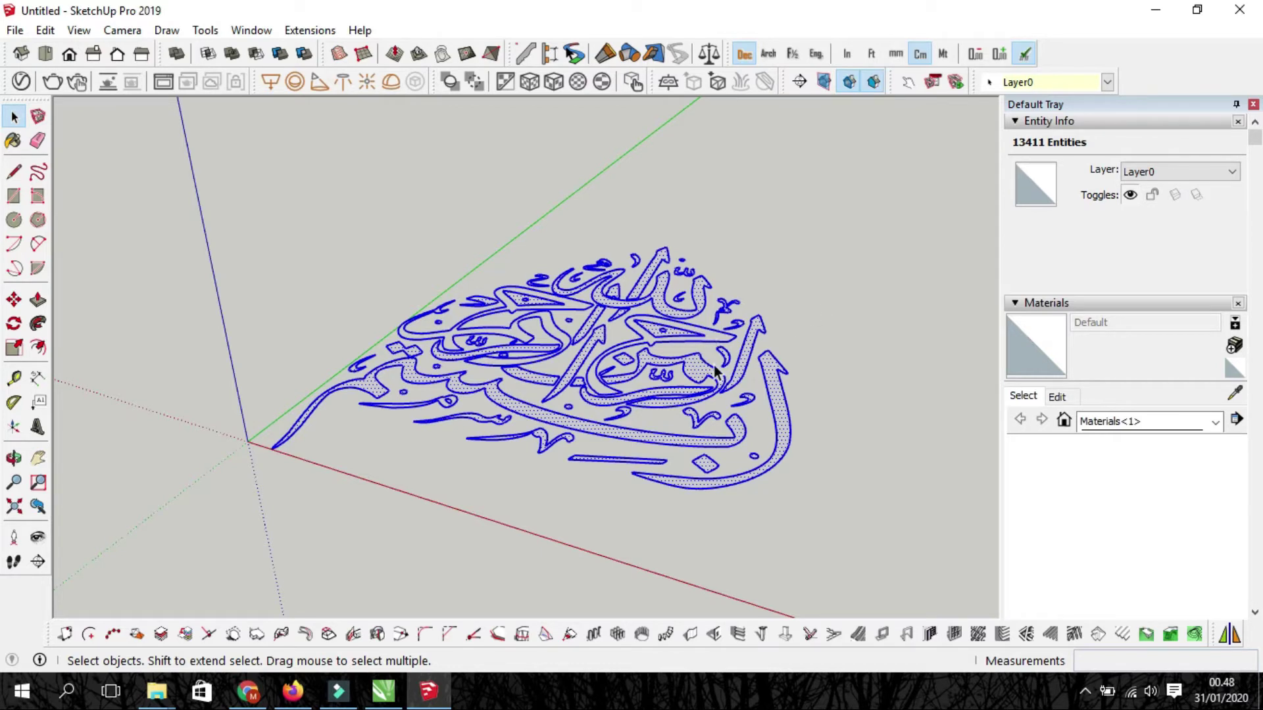
{"action": "mouse_move", "coordinate": [713, 365]}
{"action": "middle_mouse_down"}
{"action": "mouse_move", "coordinate": [671, 398]}
{"action": "mouse_move", "coordinate": [628, 374]}
{"action": "middle_mouse_up"}
{"action": "scroll", "coordinate": [684, 372], "scroll_direction": "up", "scroll_amount": 3}
{"action": "scroll", "coordinate": [684, 372], "scroll_direction": "up", "scroll_amount": 3}
{"action": "scroll", "coordinate": [684, 371], "scroll_direction": "up", "scroll_amount": 2}
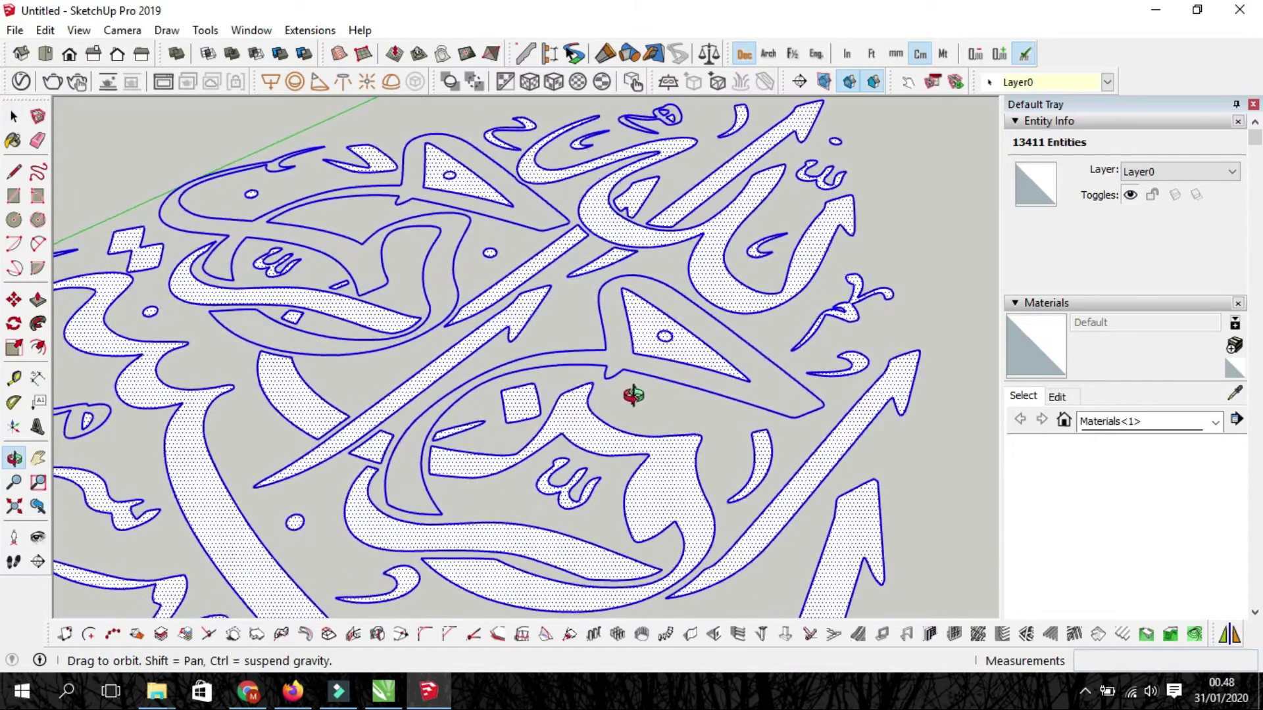
Delete the faces filling the lower and upper small triangles to leave holes
{"action": "middle_click_drag", "start_coordinate": [627, 375], "coordinate": [663, 362]}
{"action": "left_click", "coordinate": [672, 349]}
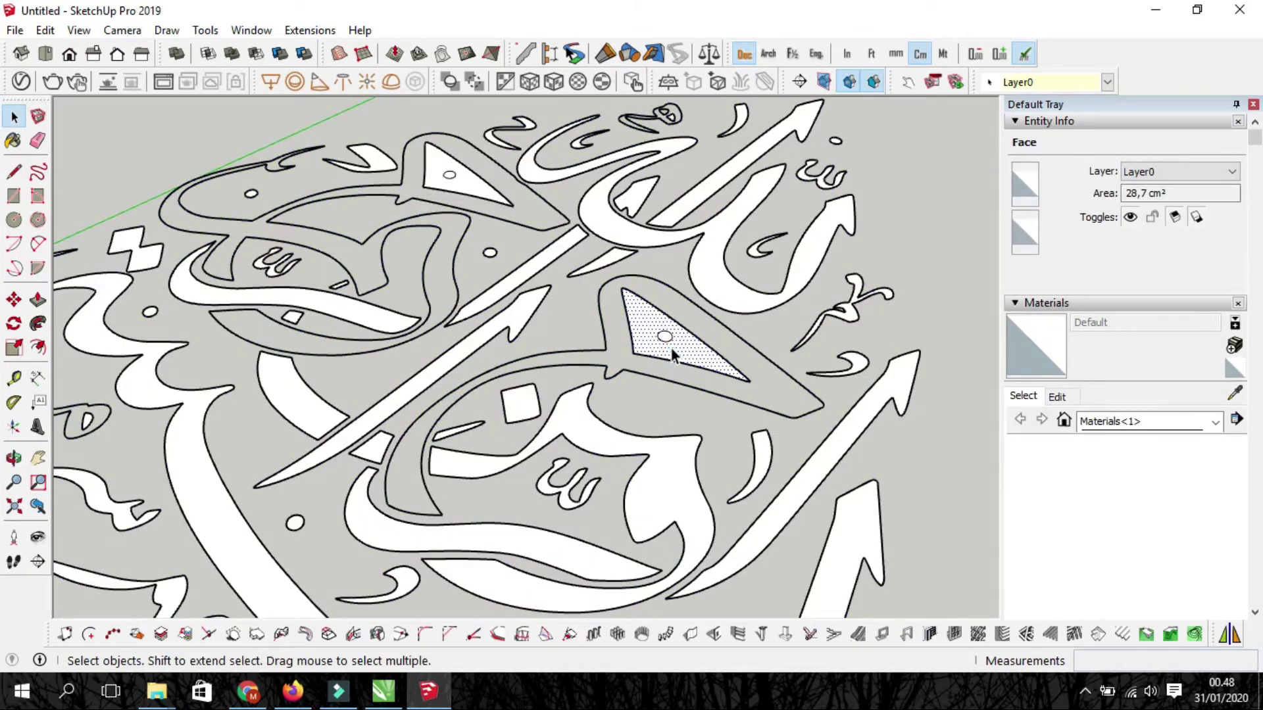
{"action": "key", "text": "Delete"}
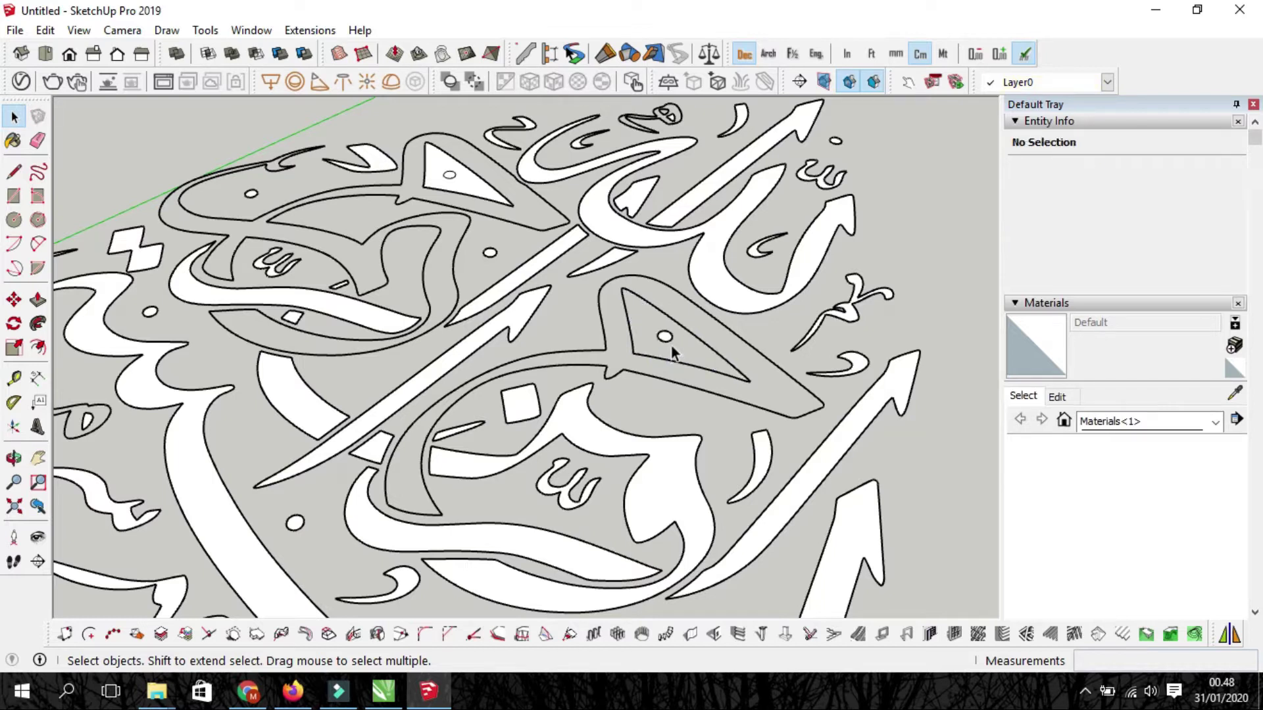
{"action": "left_click", "coordinate": [474, 185]}
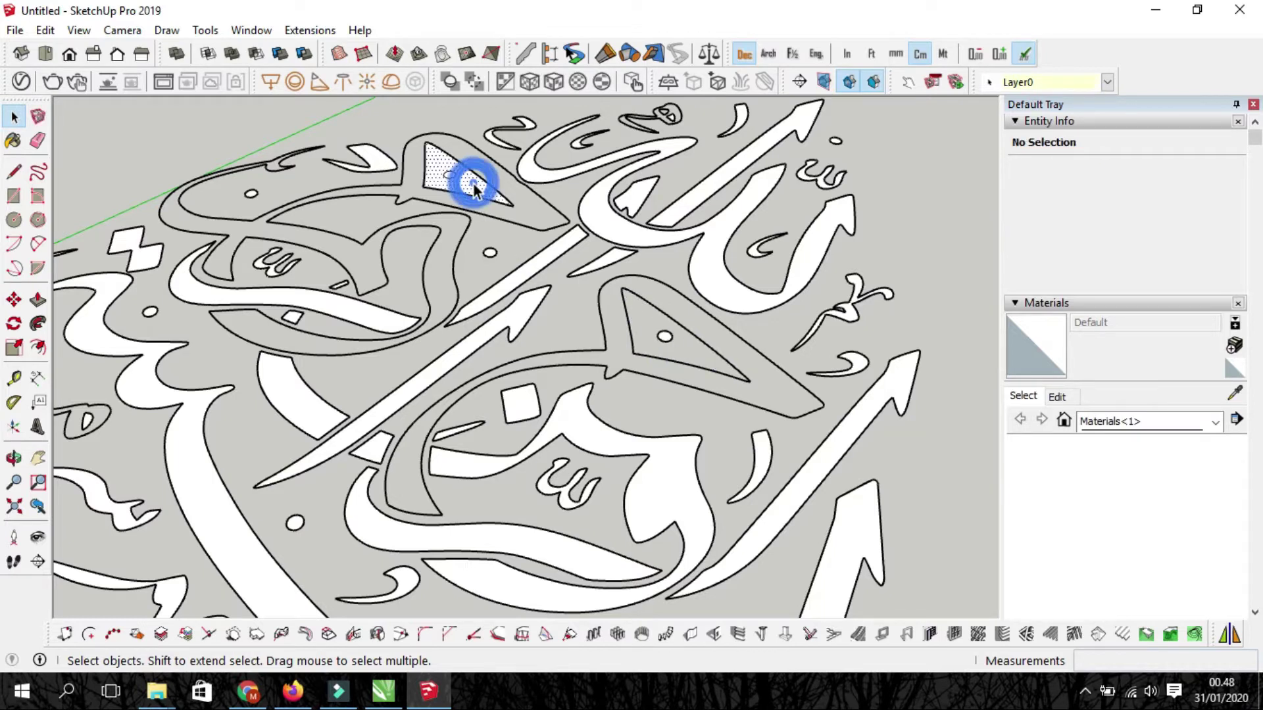
{"action": "key", "text": "Delete"}
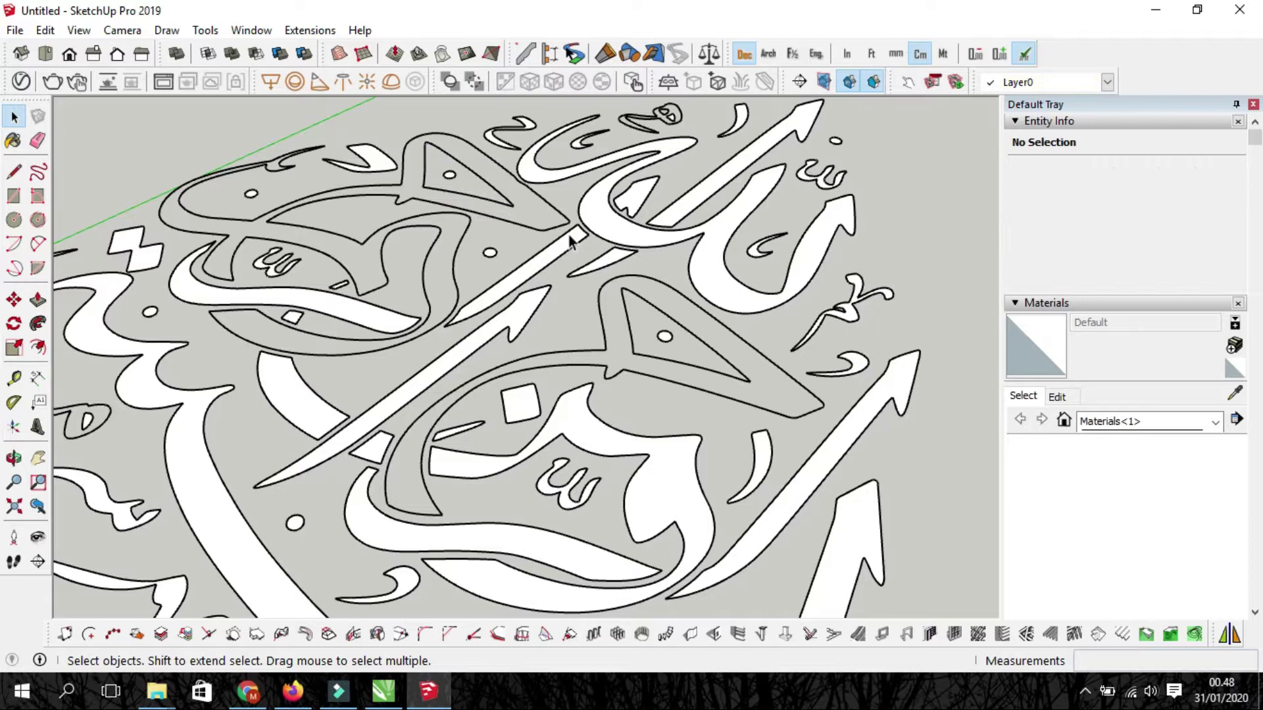
Select the 496-edge letter outline, about 92.1 cm long
{"action": "middle_click_drag", "start_coordinate": [566, 243], "coordinate": [579, 252], "text": "shift"}
{"action": "scroll", "coordinate": [590, 258], "scroll_direction": "down", "scroll_amount": 3}
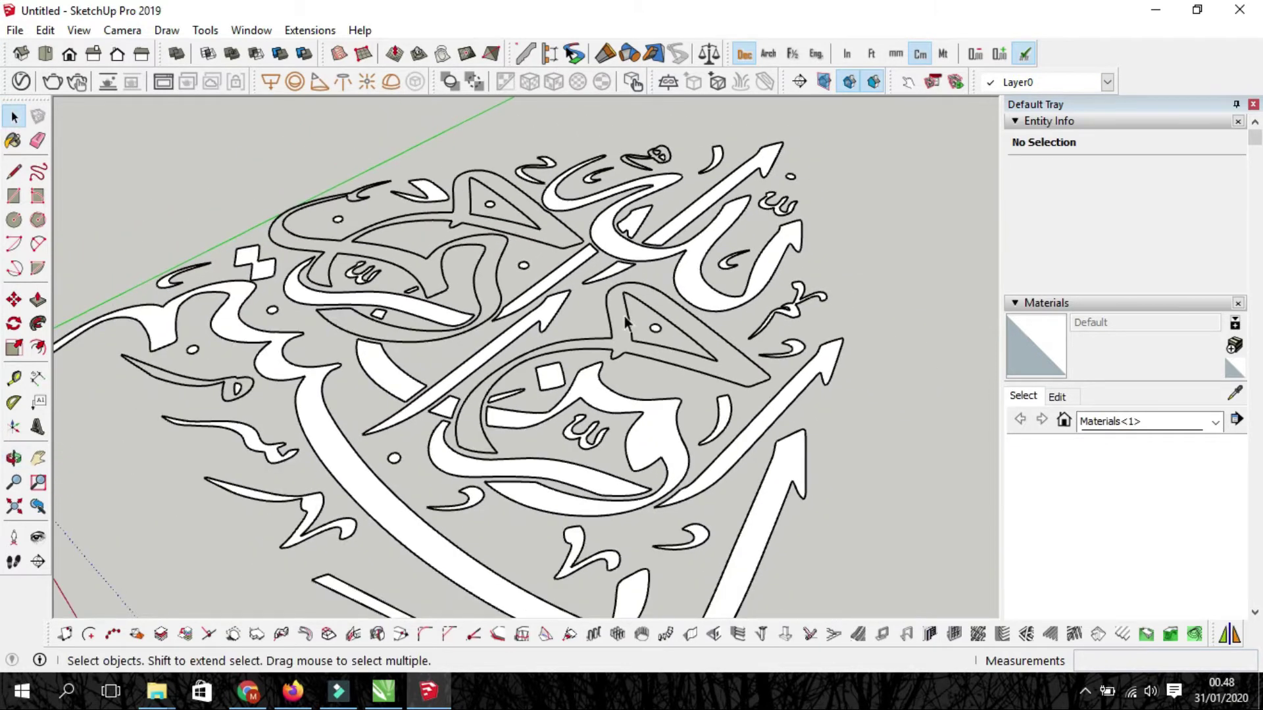
{"action": "triple_click", "coordinate": [684, 369]}
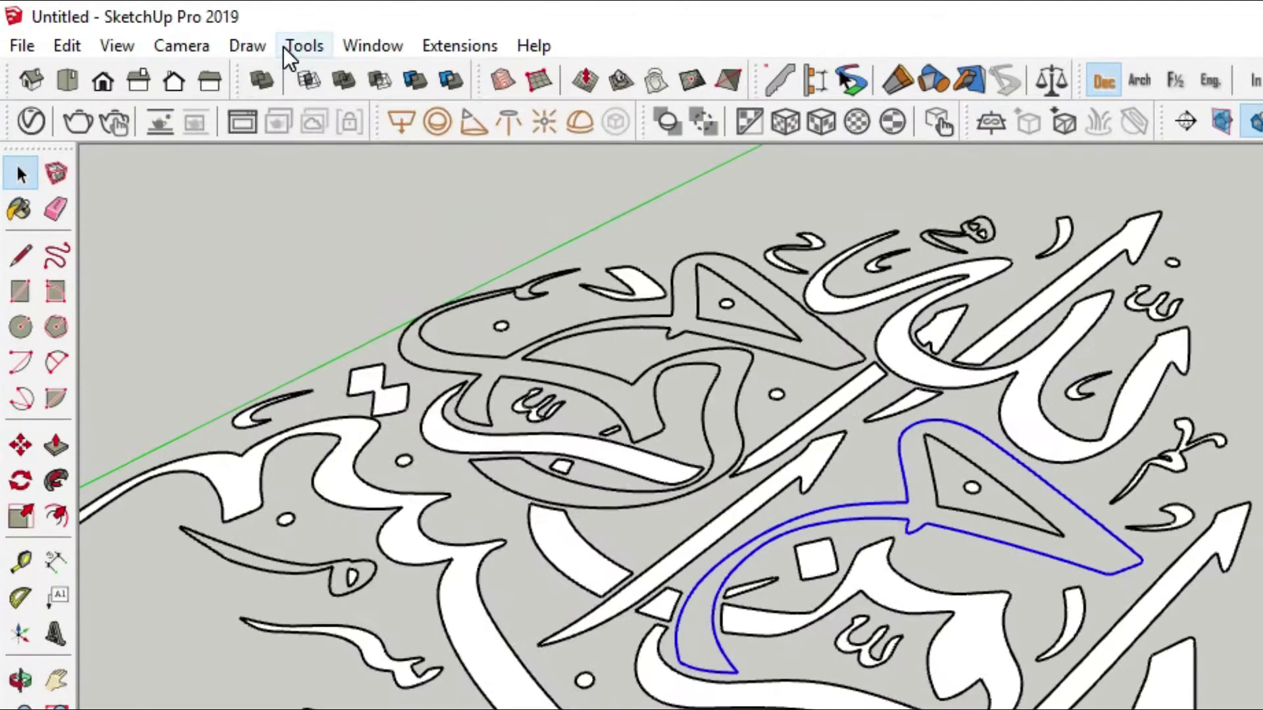
Run Tools > Make Faces 1.1 on the 496 selected edges, adding one face
{"action": "left_click", "coordinate": [205, 30]}
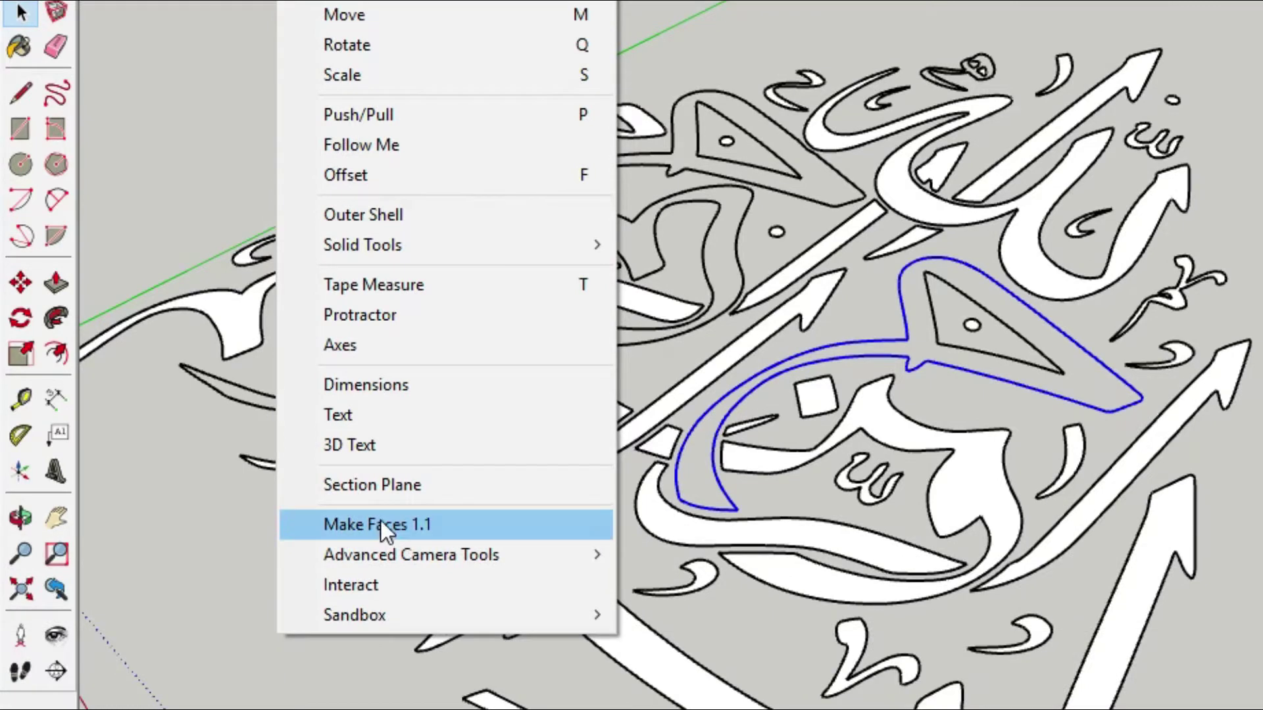
{"action": "left_click", "coordinate": [381, 521]}
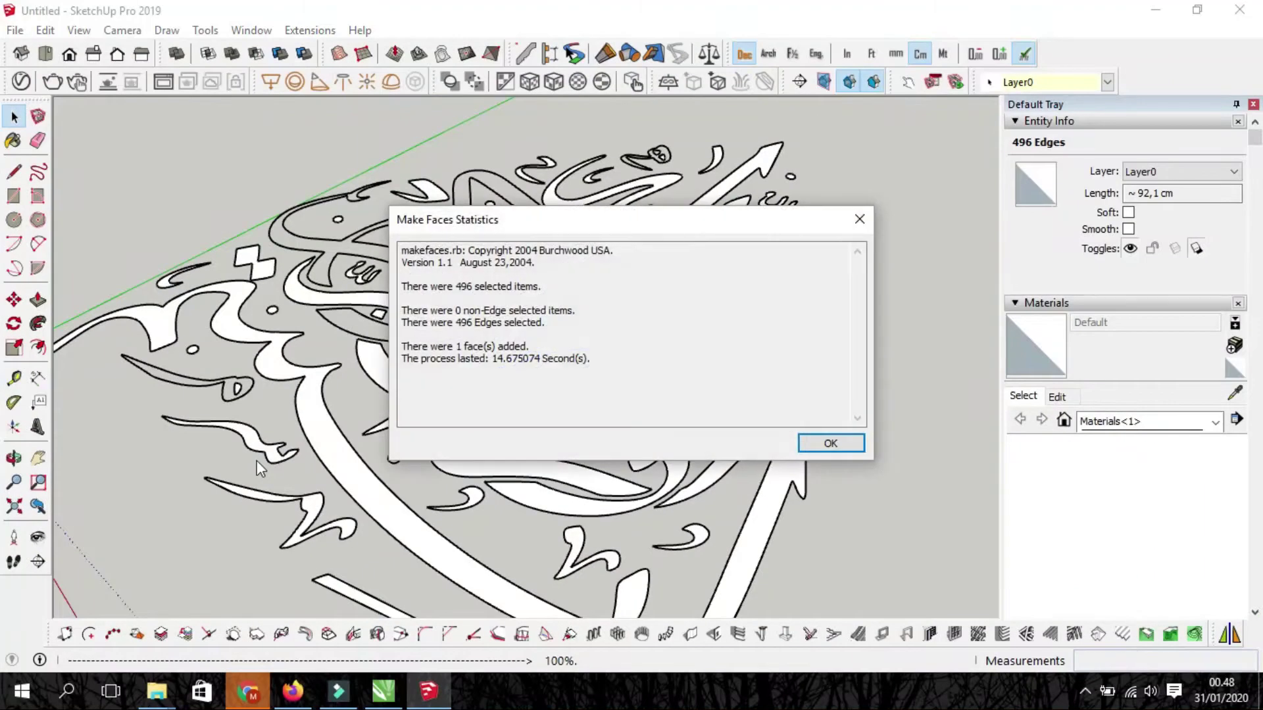
Make a 28.7 cm² face on the 144-edge inner triangle loop, then select it to reopen the hole
{"action": "left_click", "coordinate": [828, 443]}
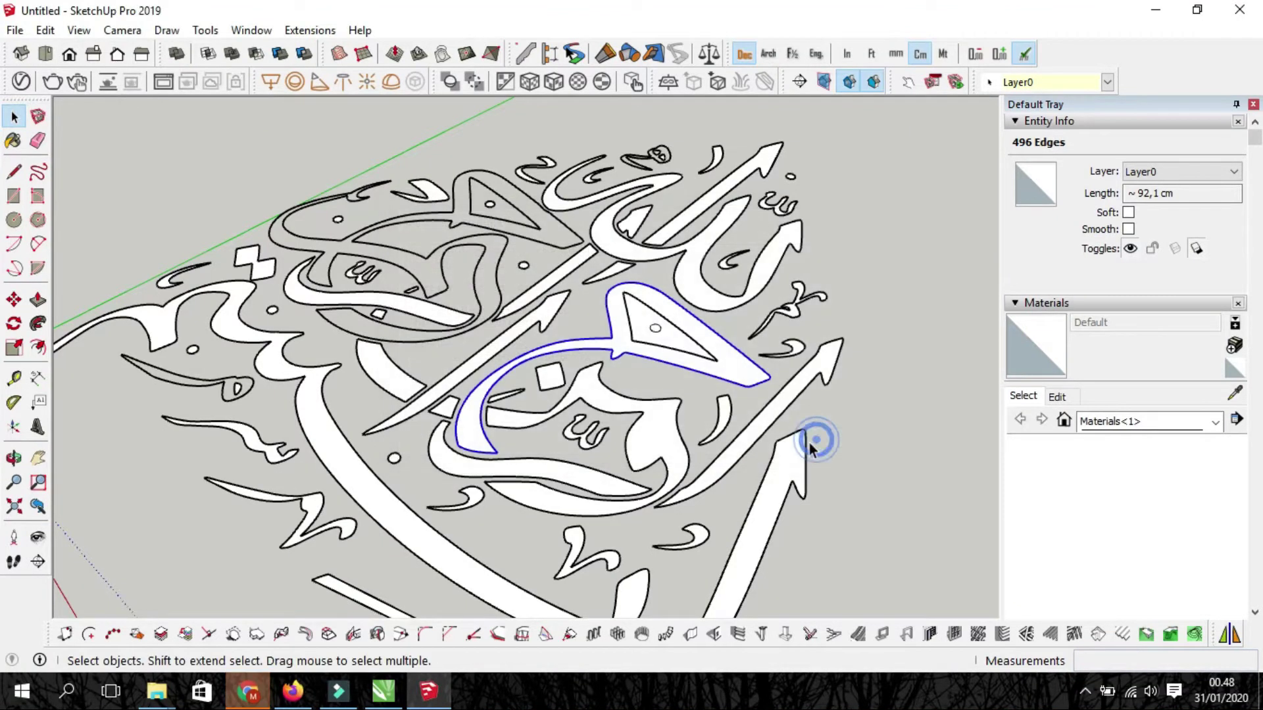
{"action": "left_click", "coordinate": [663, 349]}
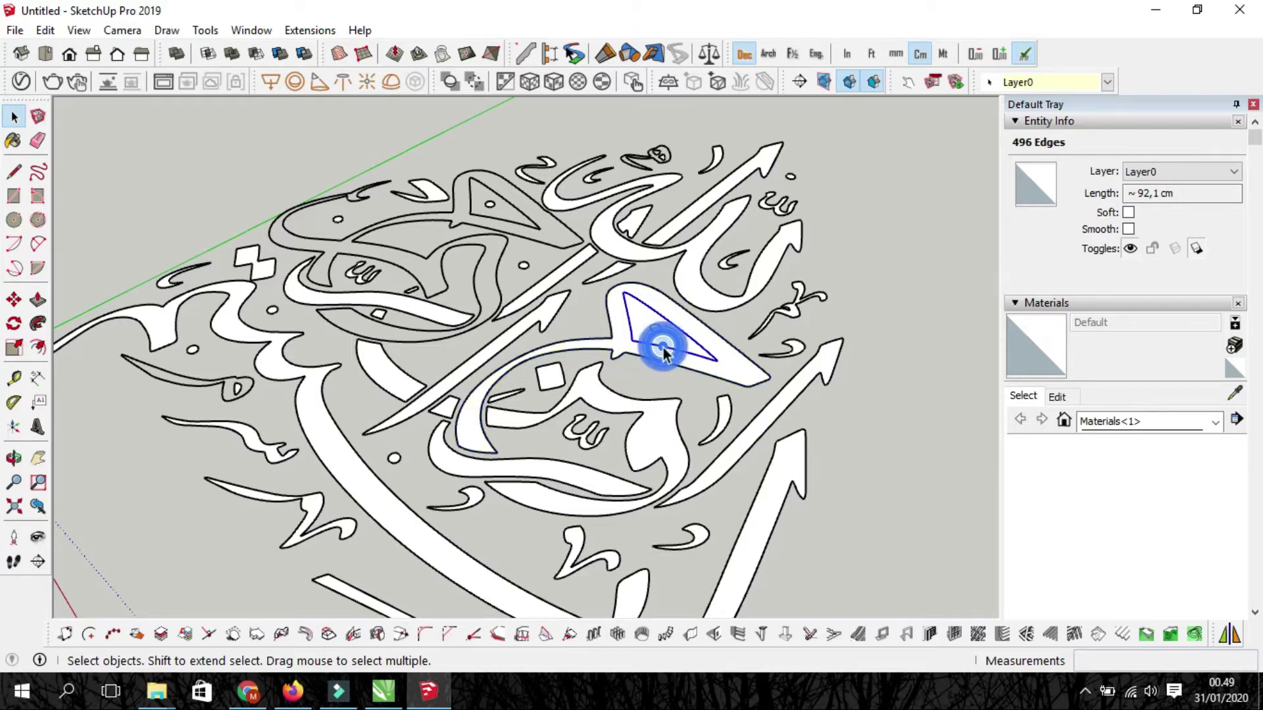
{"action": "left_click", "coordinate": [205, 31]}
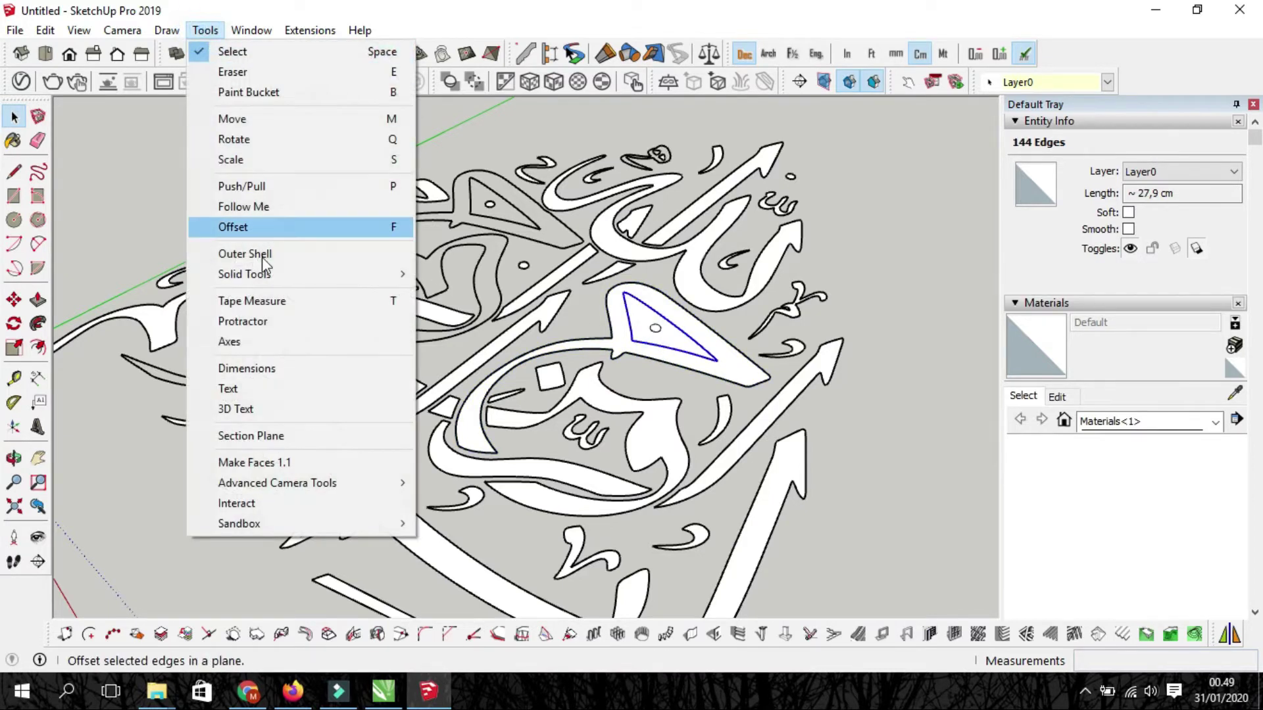
{"action": "left_click", "coordinate": [290, 464]}
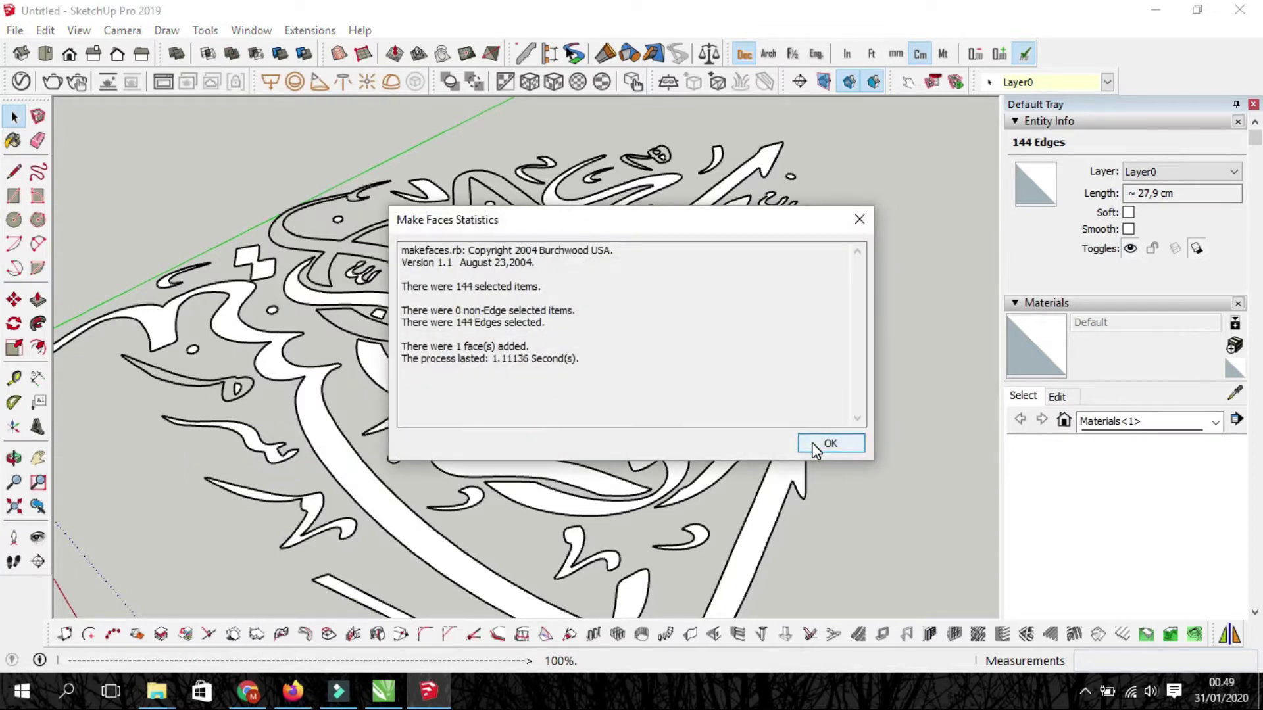
{"action": "left_click", "coordinate": [817, 446]}
{"action": "scroll", "coordinate": [670, 345], "scroll_direction": "up", "scroll_amount": 2}
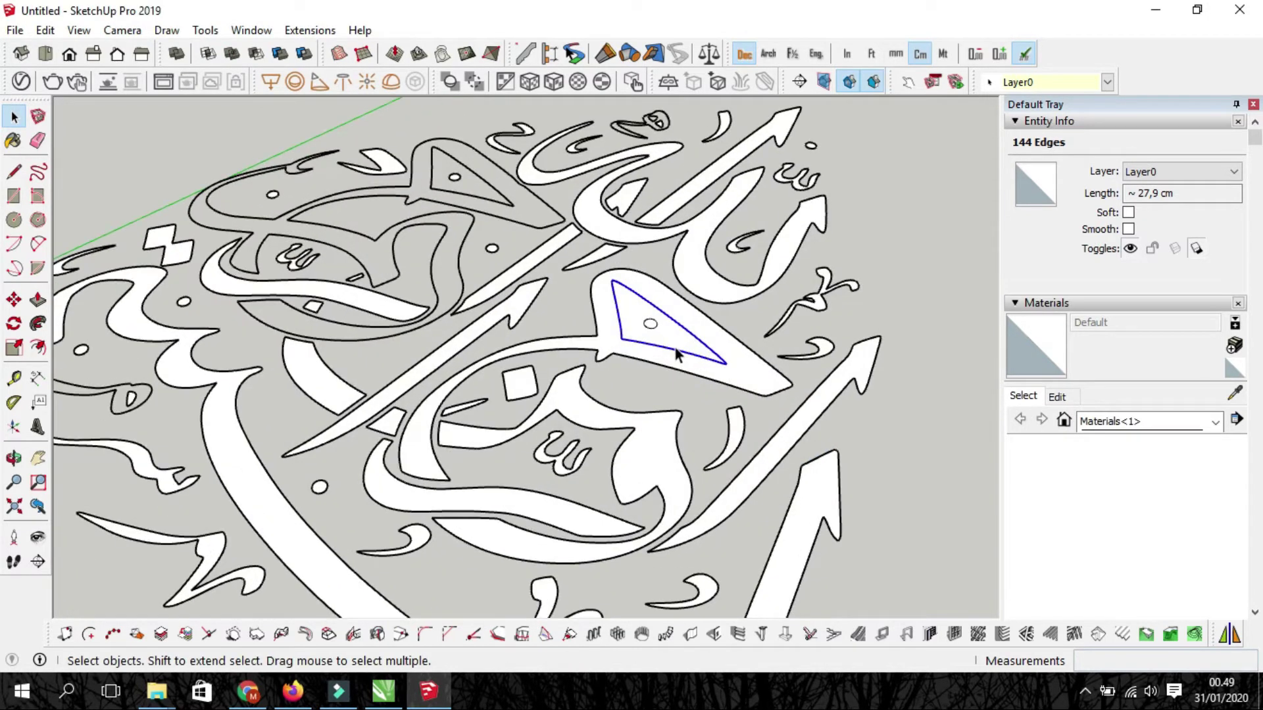
{"action": "scroll", "coordinate": [671, 346], "scroll_direction": "up", "scroll_amount": 2}
{"action": "left_click", "coordinate": [670, 341]}
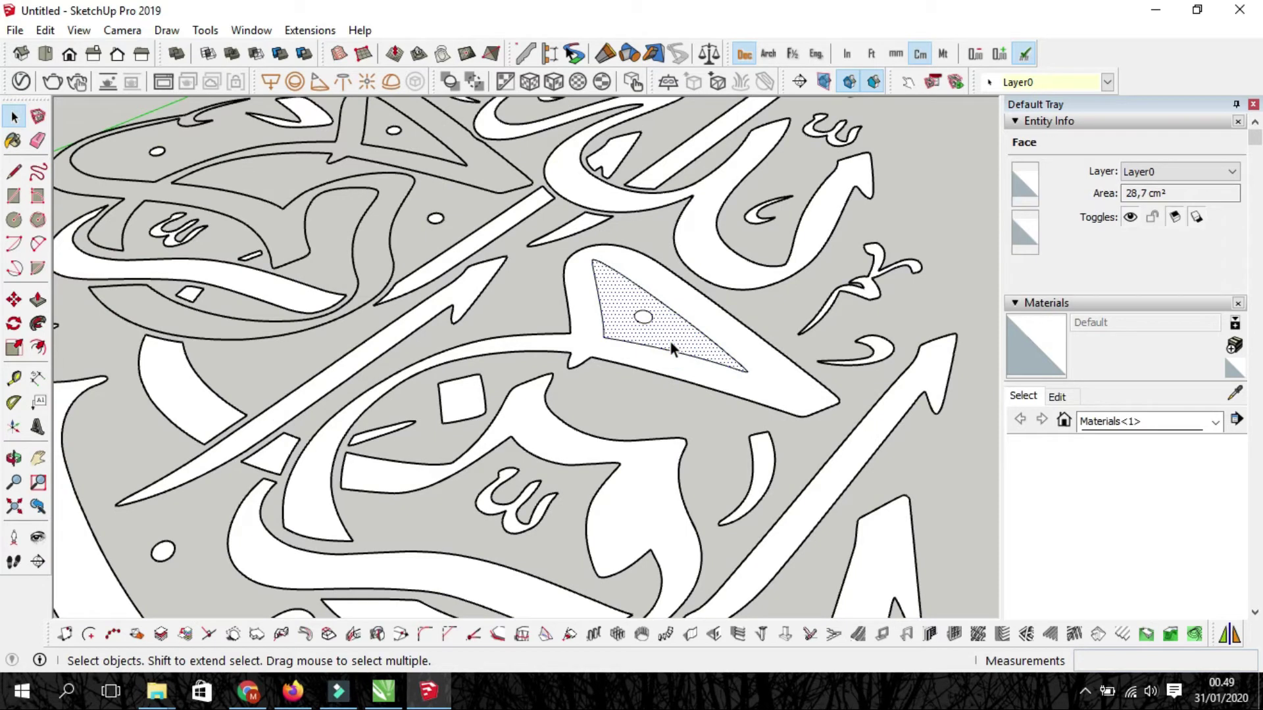
{"action": "key", "text": "Escape"}
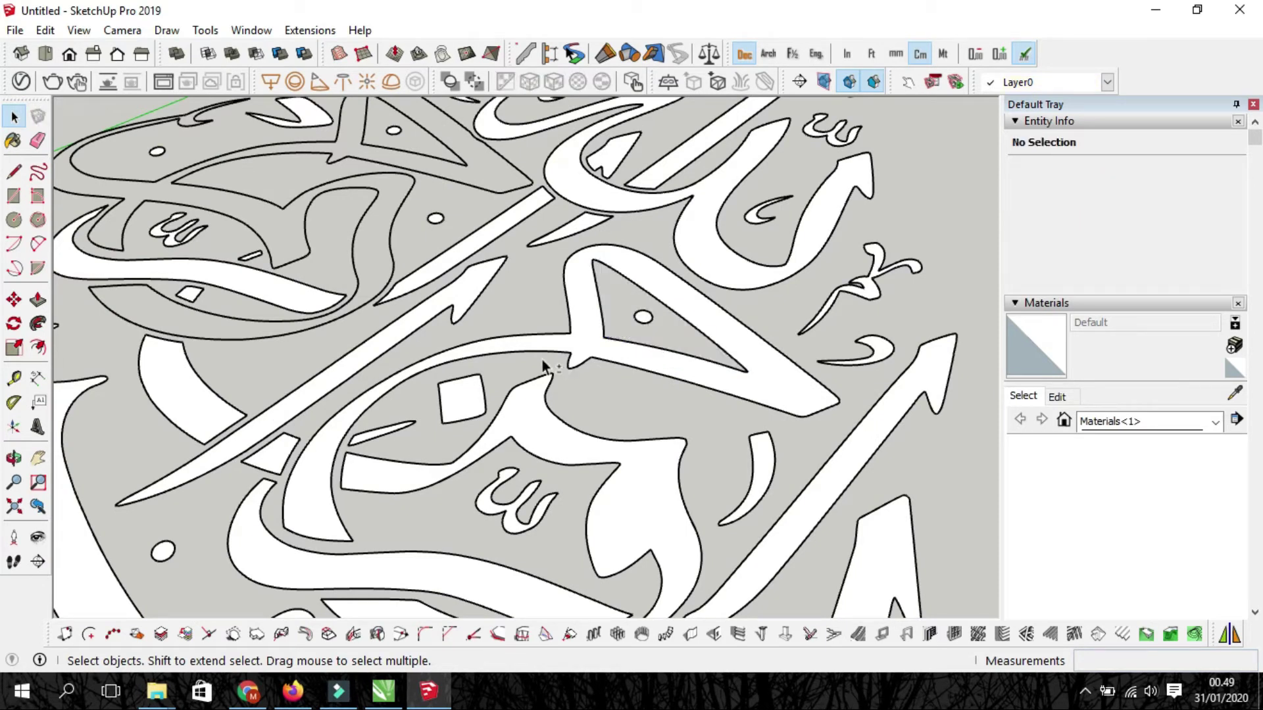
Fill the 1376-edge upper interlaced letter outline with one face using Make Faces 1.1
{"action": "middle_click_drag", "start_coordinate": [544, 362], "coordinate": [734, 454]}
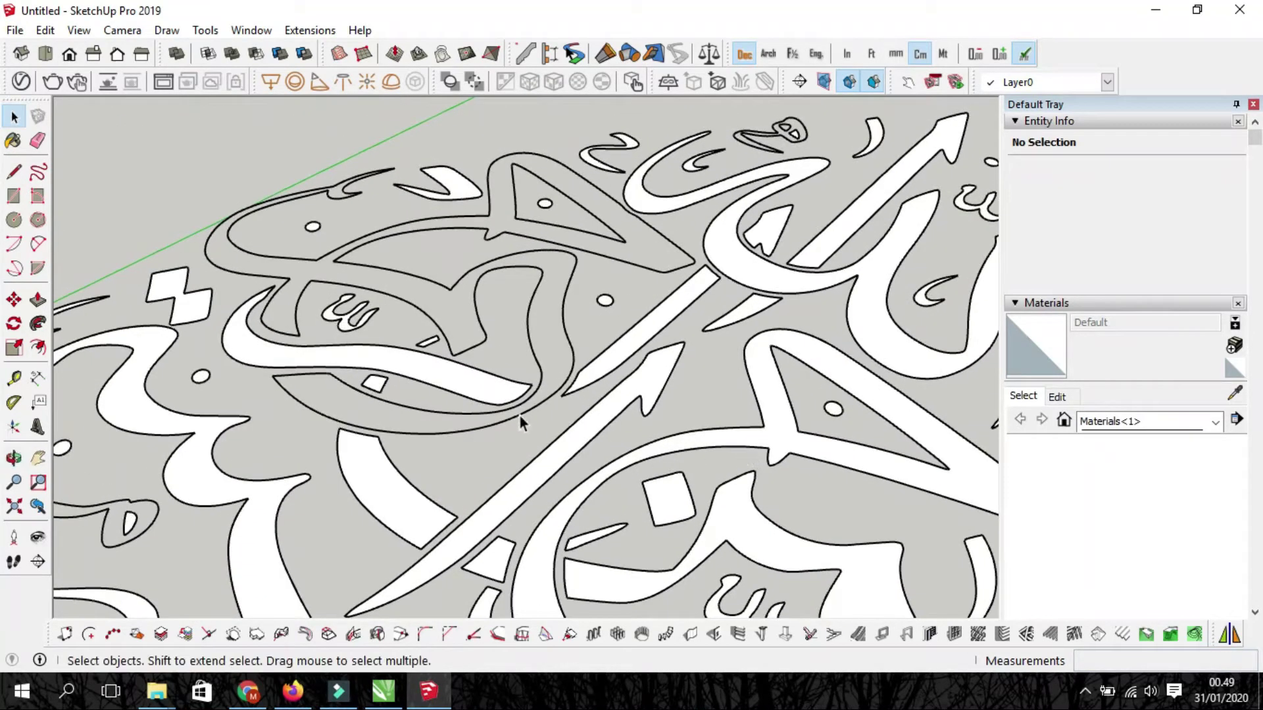
{"action": "triple_click", "coordinate": [519, 415]}
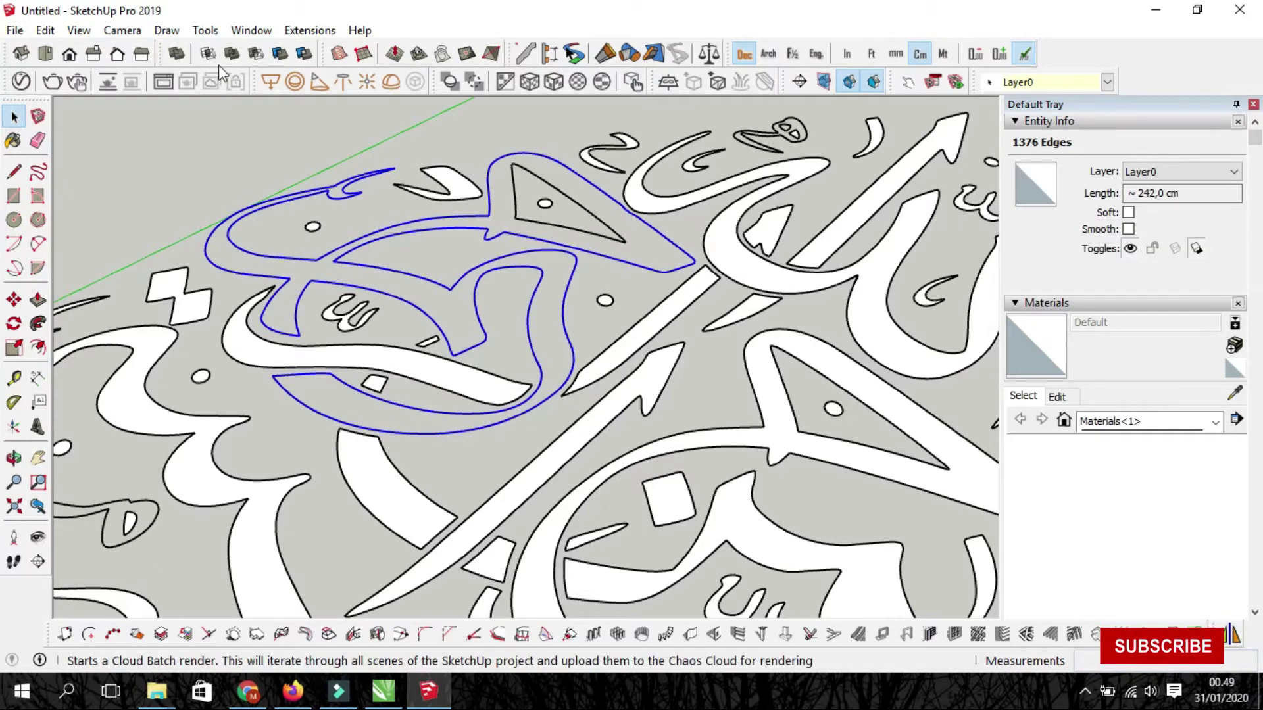
{"action": "left_click", "coordinate": [210, 38]}
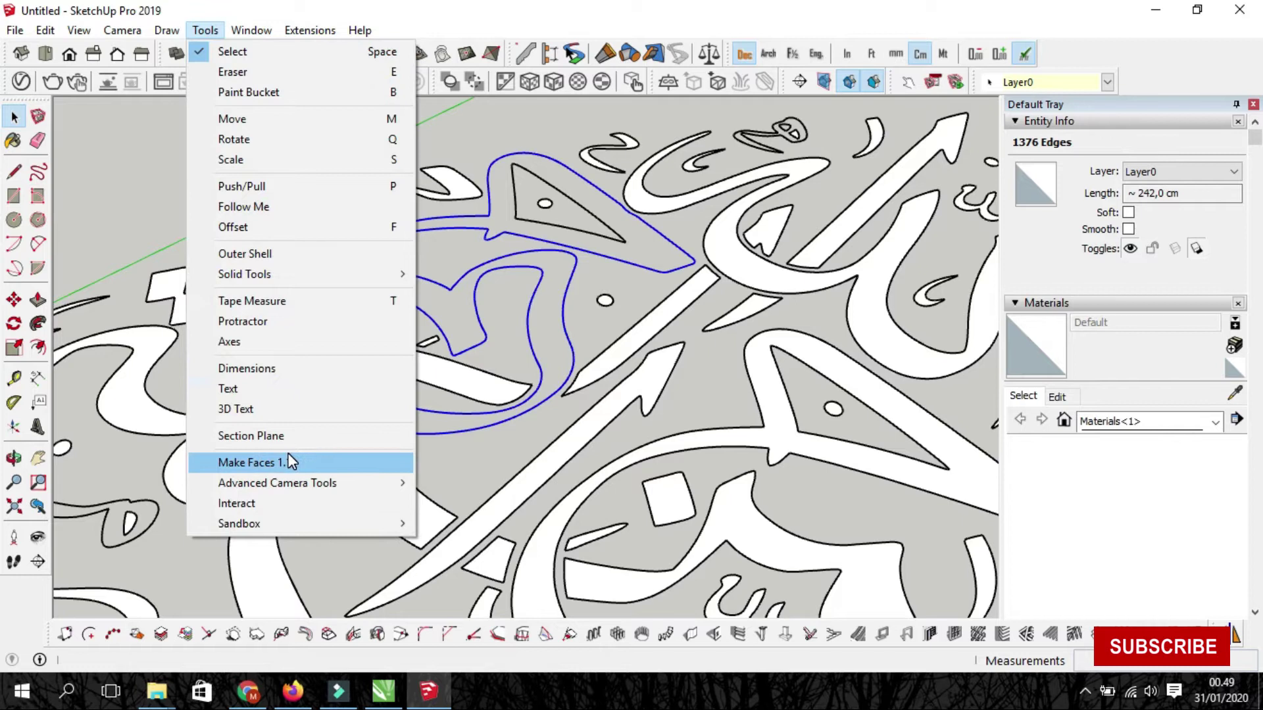
{"action": "left_click", "coordinate": [291, 459]}
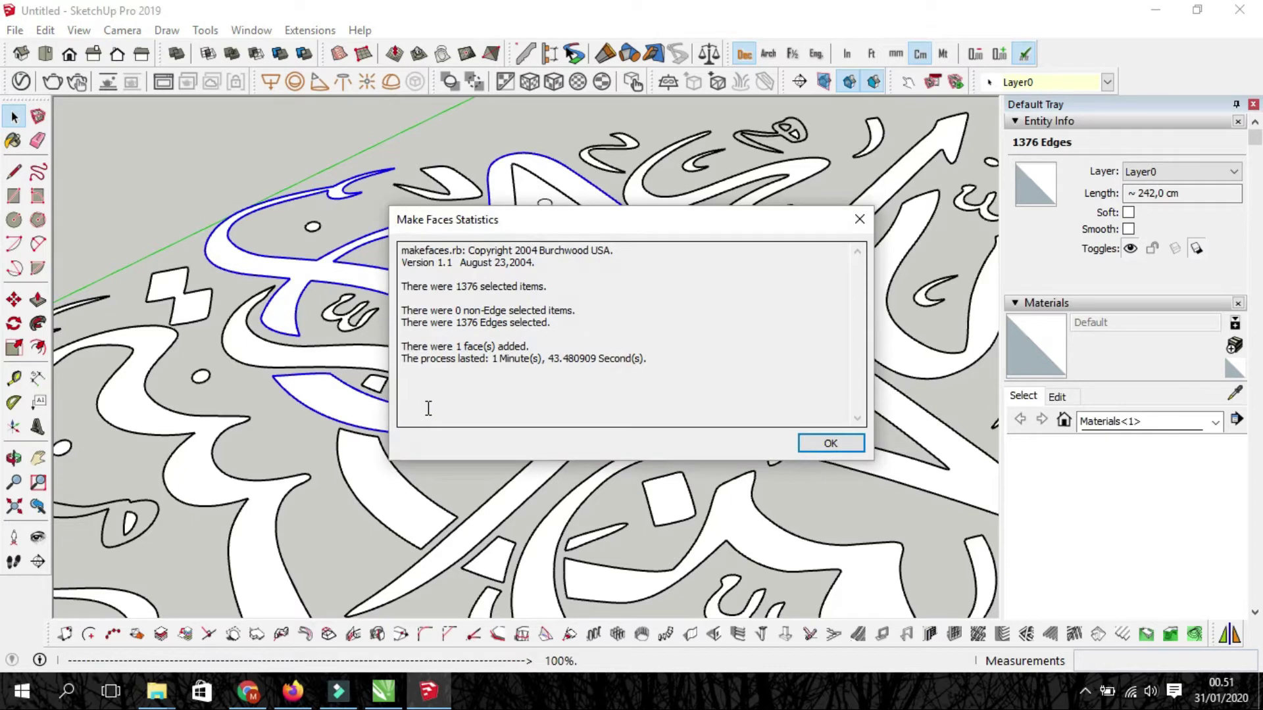
{"action": "left_click", "coordinate": [824, 451]}
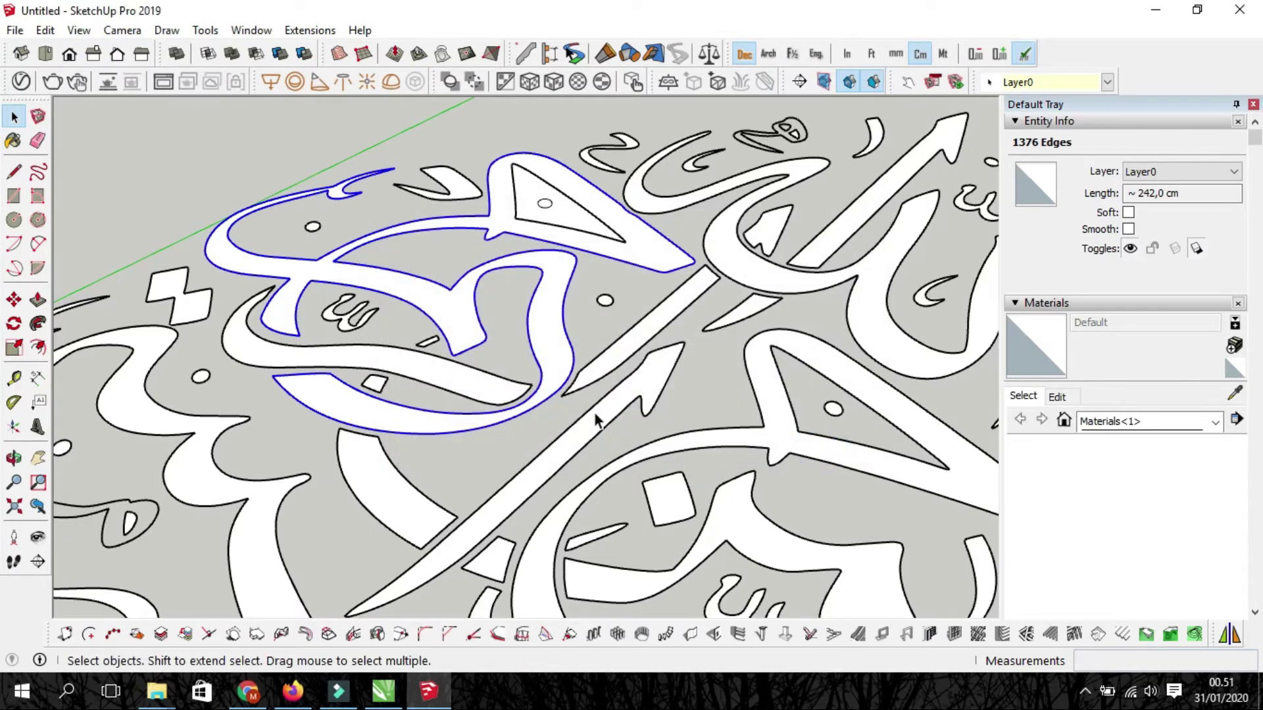
Fill the letter's inner triangle with Make Faces, then delete that 28.7 cm² face
{"action": "left_click", "coordinate": [552, 227]}
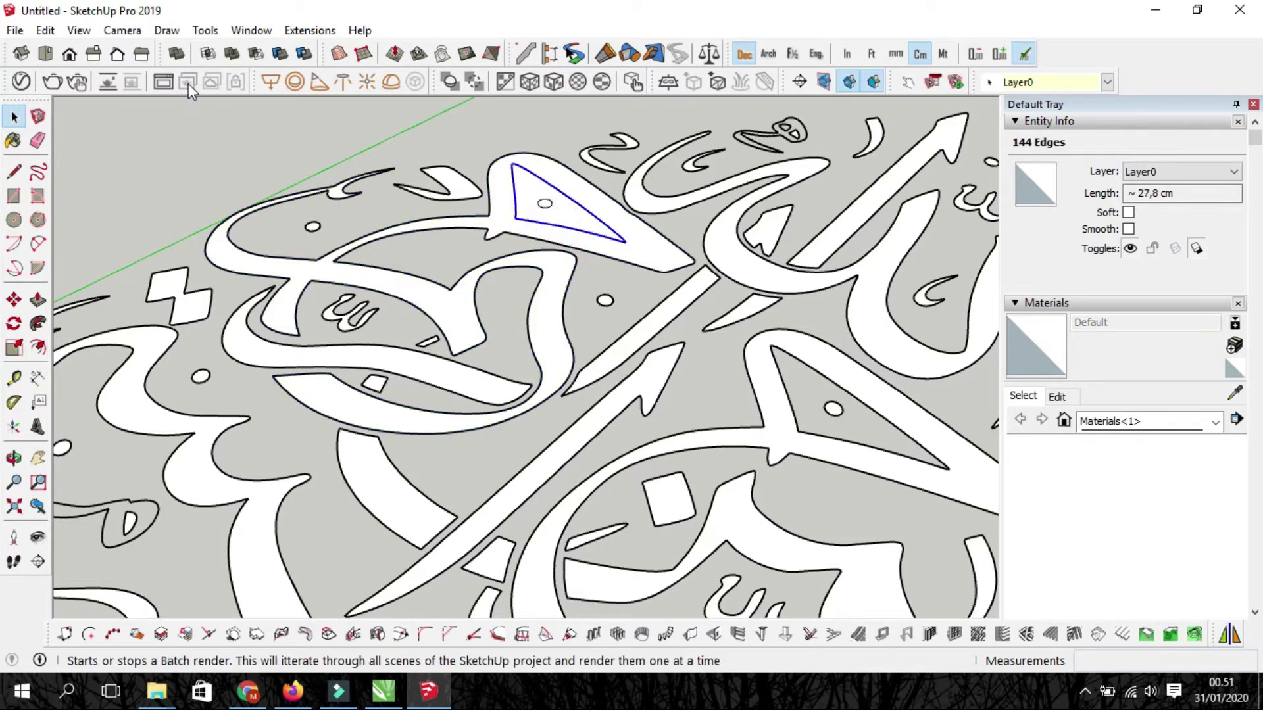
{"action": "left_click", "coordinate": [205, 30]}
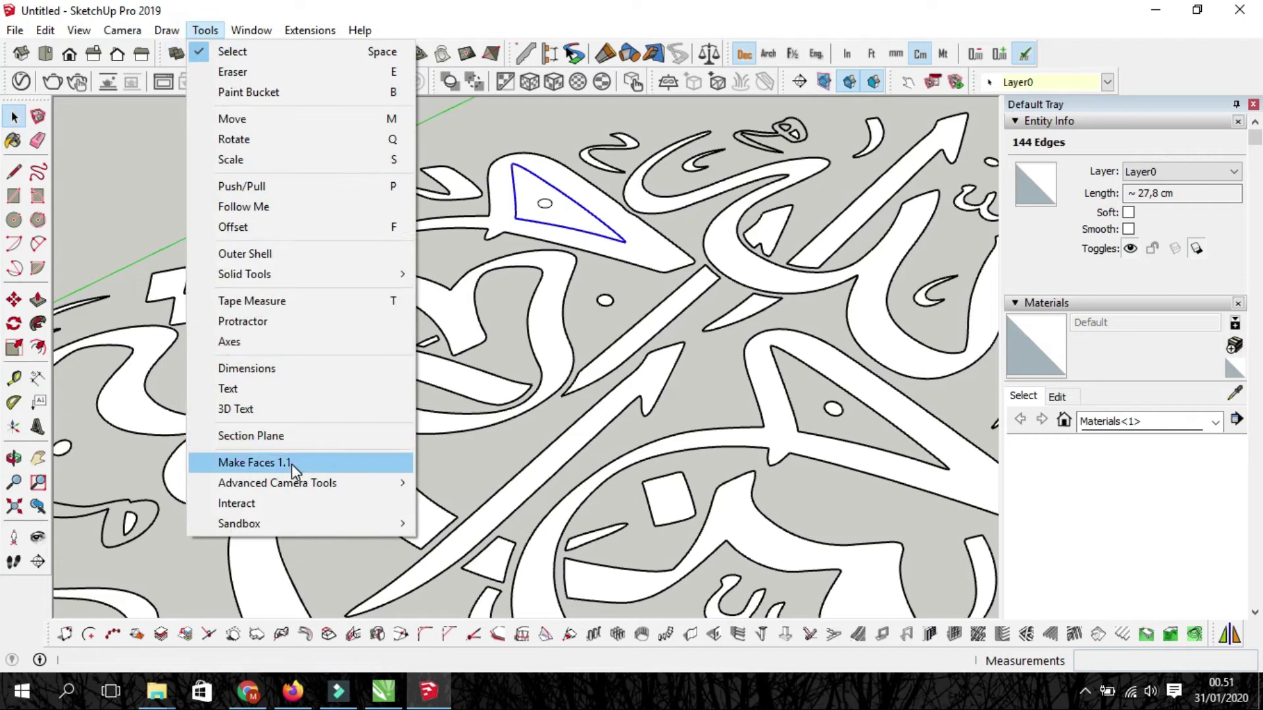
{"action": "left_click", "coordinate": [291, 464]}
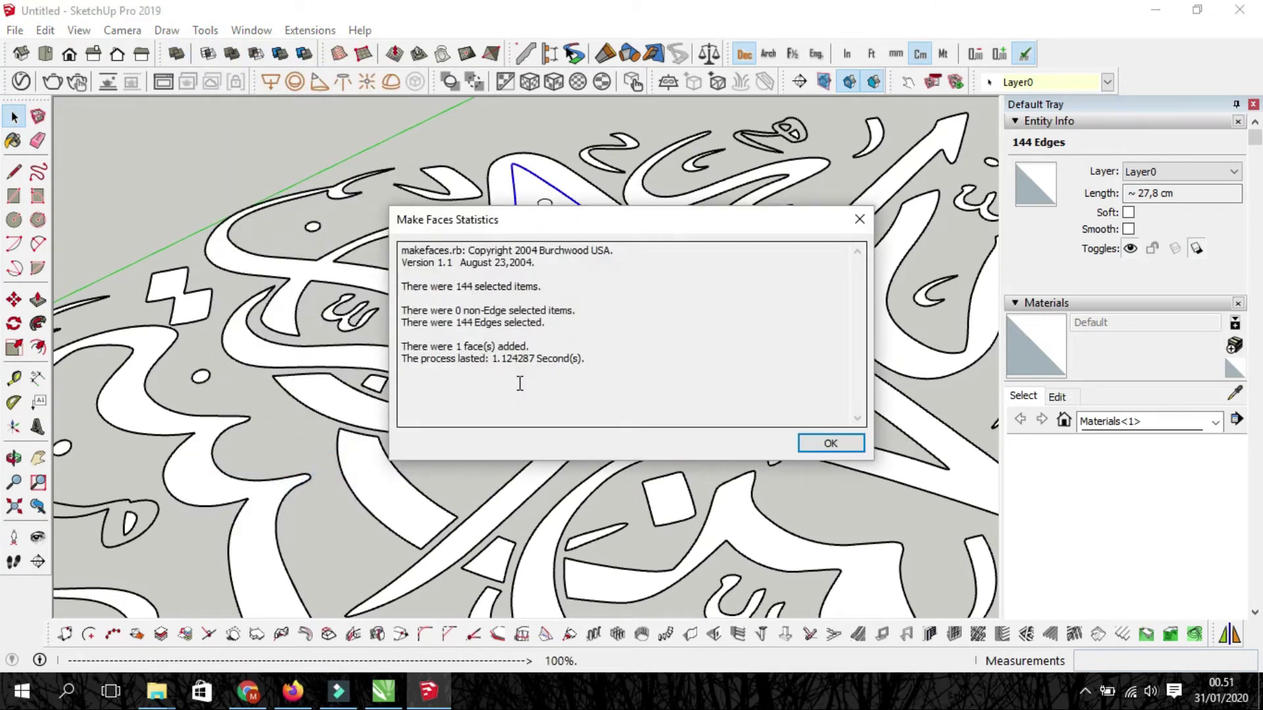
{"action": "left_click", "coordinate": [830, 443]}
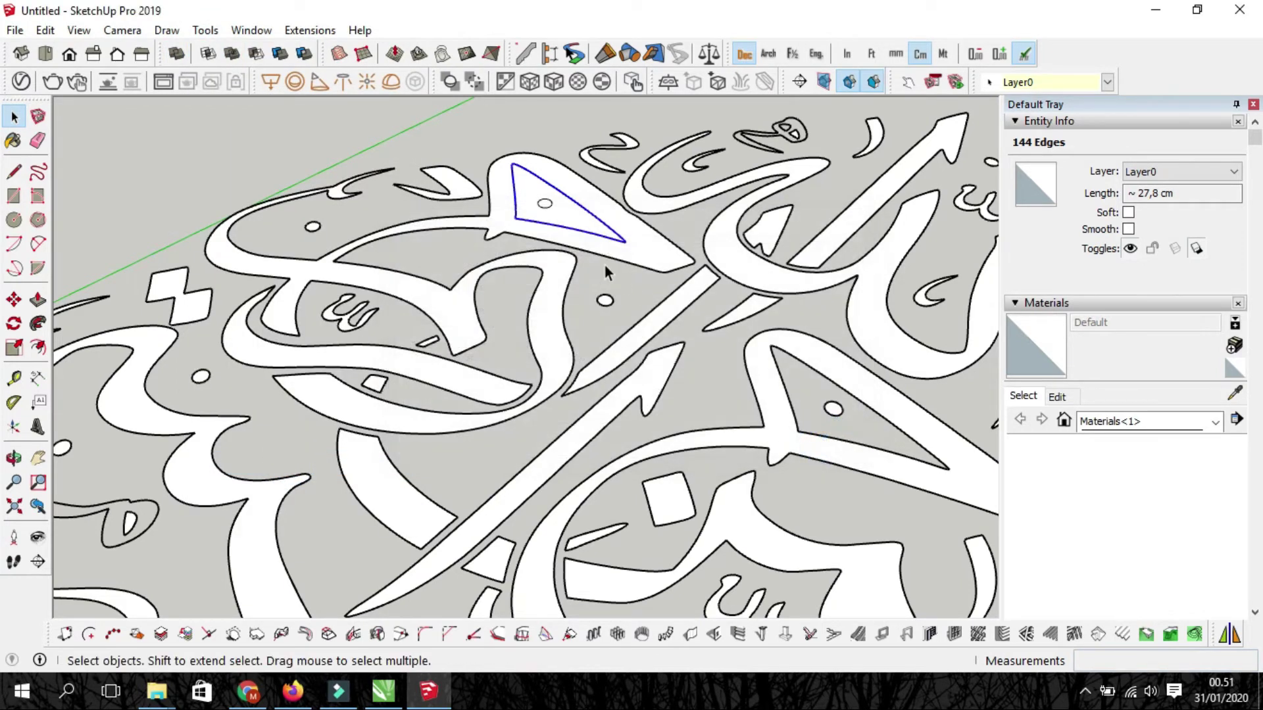
{"action": "left_click", "coordinate": [564, 209]}
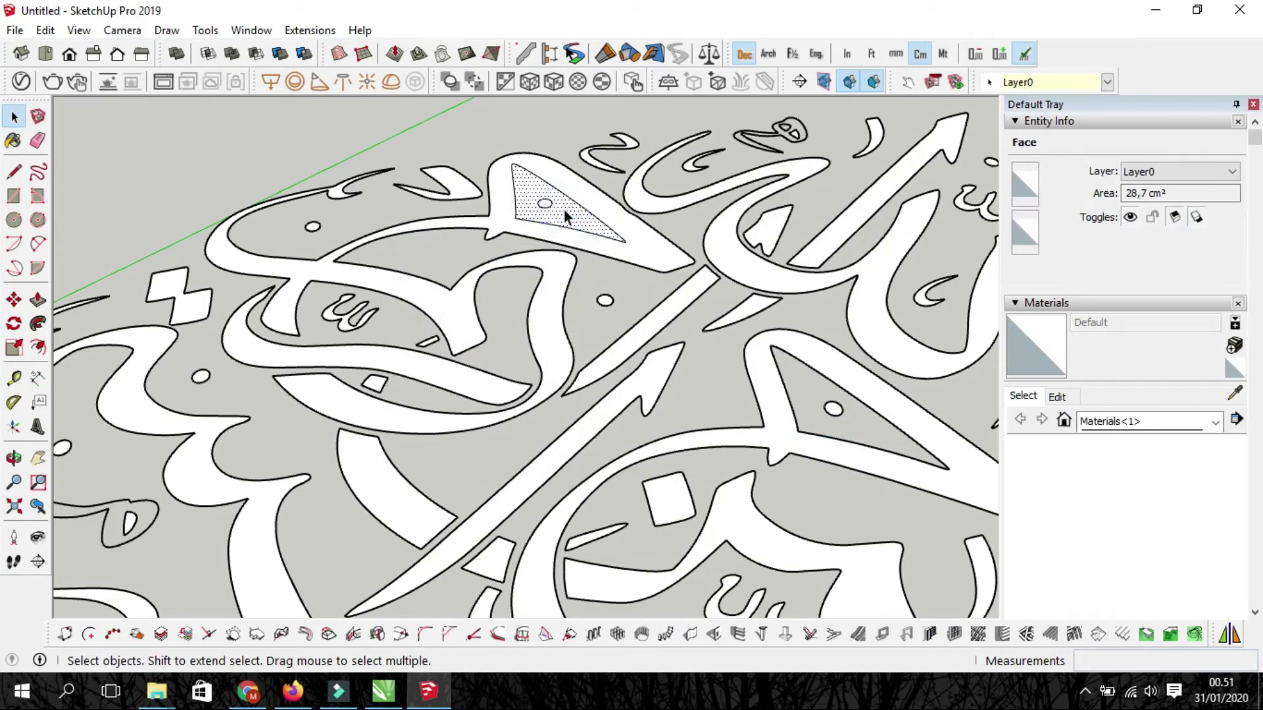
{"action": "key", "text": "Delete"}
Fill the 288-edge outline of the small looped letter using Make Faces 1.1
{"action": "mouse_move", "coordinate": [683, 226]}
{"action": "middle_mouse_down", "text": "shift"}
{"action": "mouse_move", "coordinate": [669, 239]}
{"action": "mouse_move", "coordinate": [697, 319]}
{"action": "middle_mouse_up", "text": "shift"}
{"action": "scroll", "coordinate": [697, 320], "scroll_direction": "up", "scroll_amount": 2}
{"action": "scroll", "coordinate": [657, 324], "scroll_direction": "up", "scroll_amount": 2}
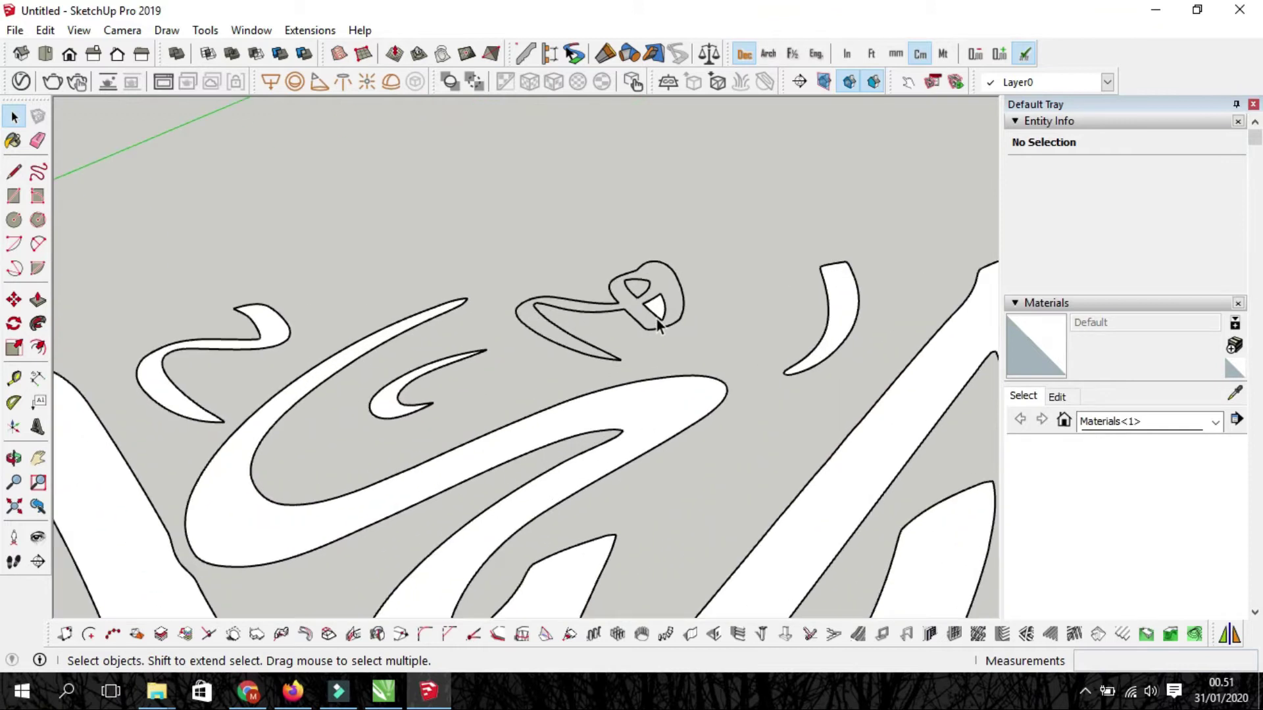
{"action": "scroll", "coordinate": [658, 324], "scroll_direction": "up", "scroll_amount": 1}
{"action": "scroll", "coordinate": [663, 333], "scroll_direction": "up", "scroll_amount": 1}
{"action": "triple_click", "coordinate": [664, 333]}
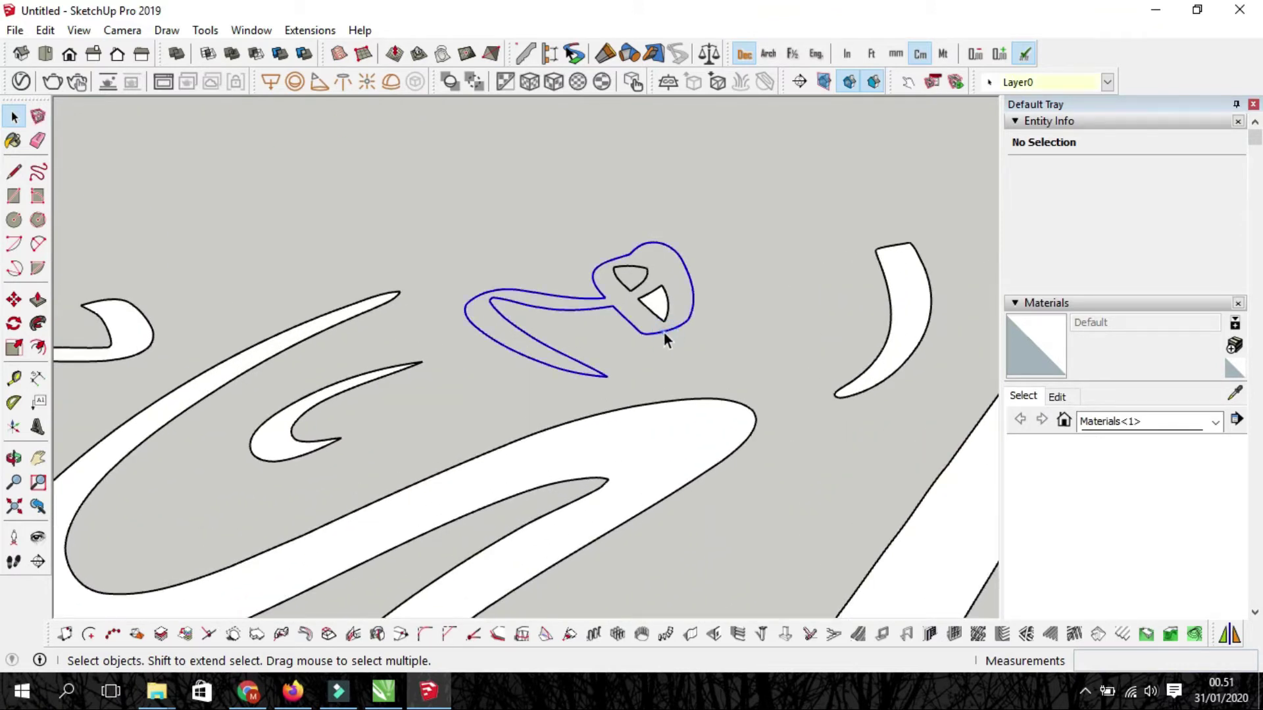
{"action": "left_click", "coordinate": [205, 30]}
{"action": "left_click", "coordinate": [283, 459]}
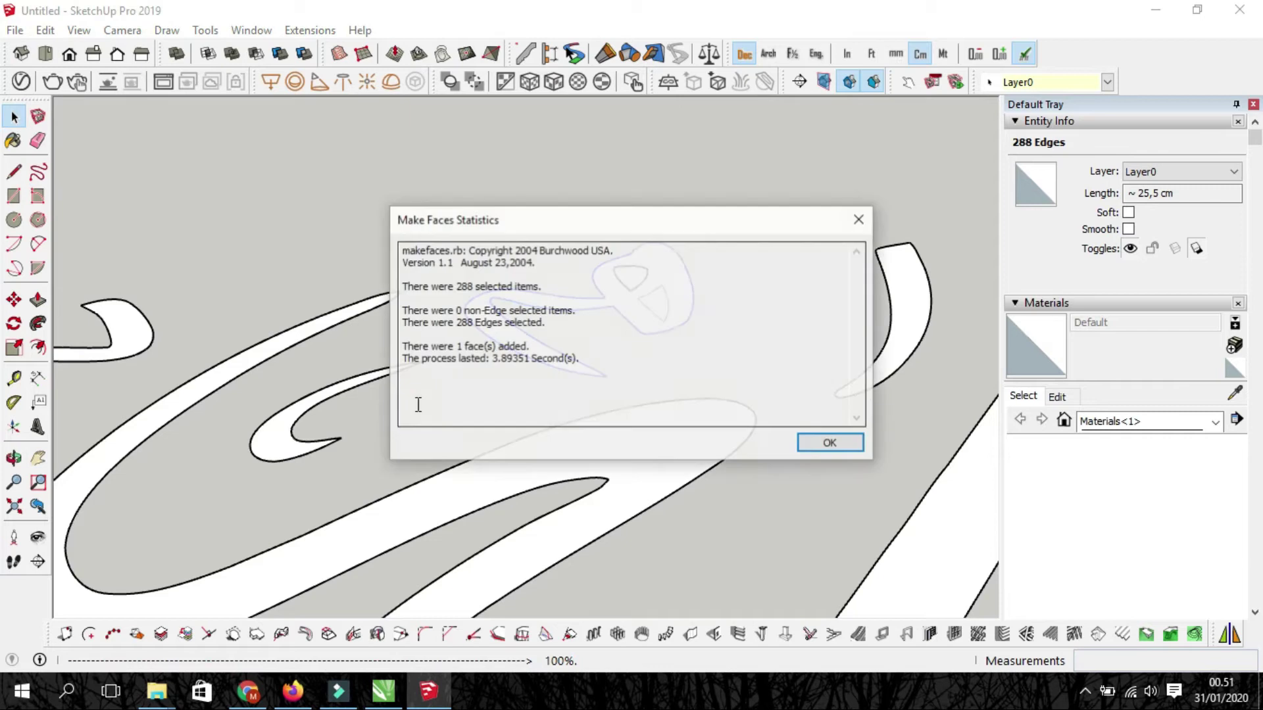
{"action": "left_click", "coordinate": [814, 445]}
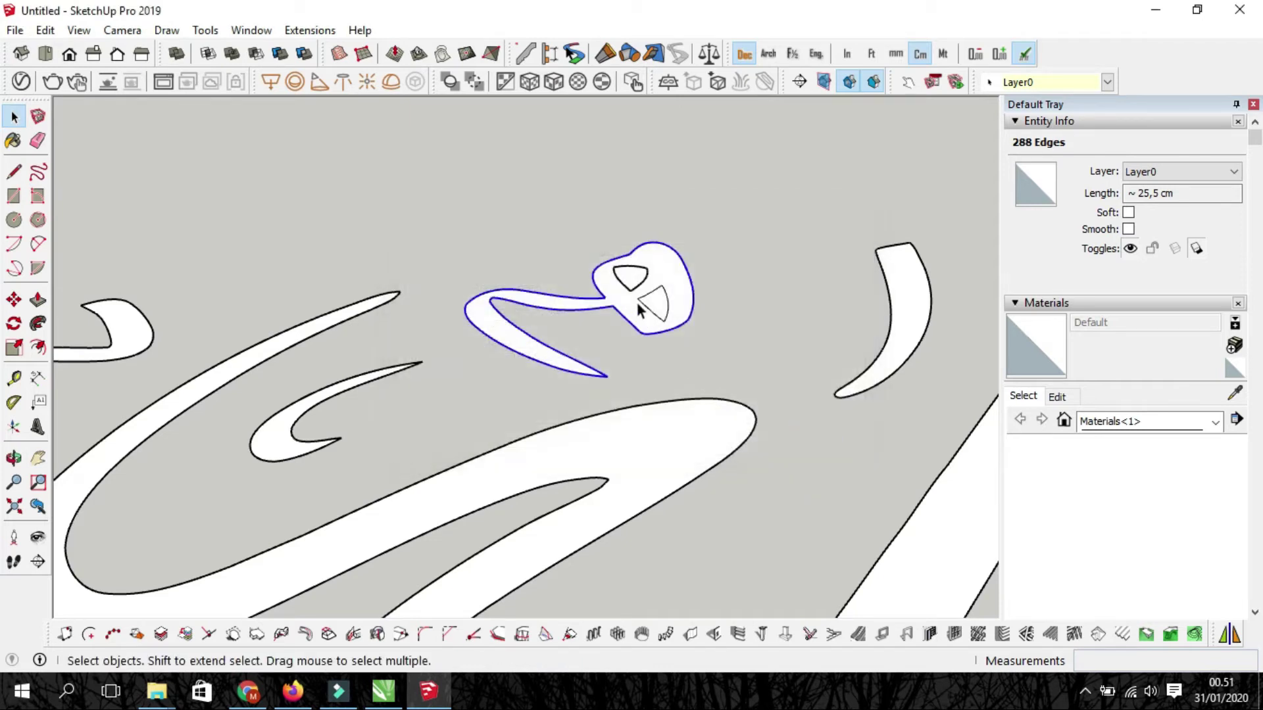
Make a face on the 48-edge eye loop, then select both eye faces
{"action": "scroll", "coordinate": [635, 296], "scroll_direction": "up", "scroll_amount": 3}
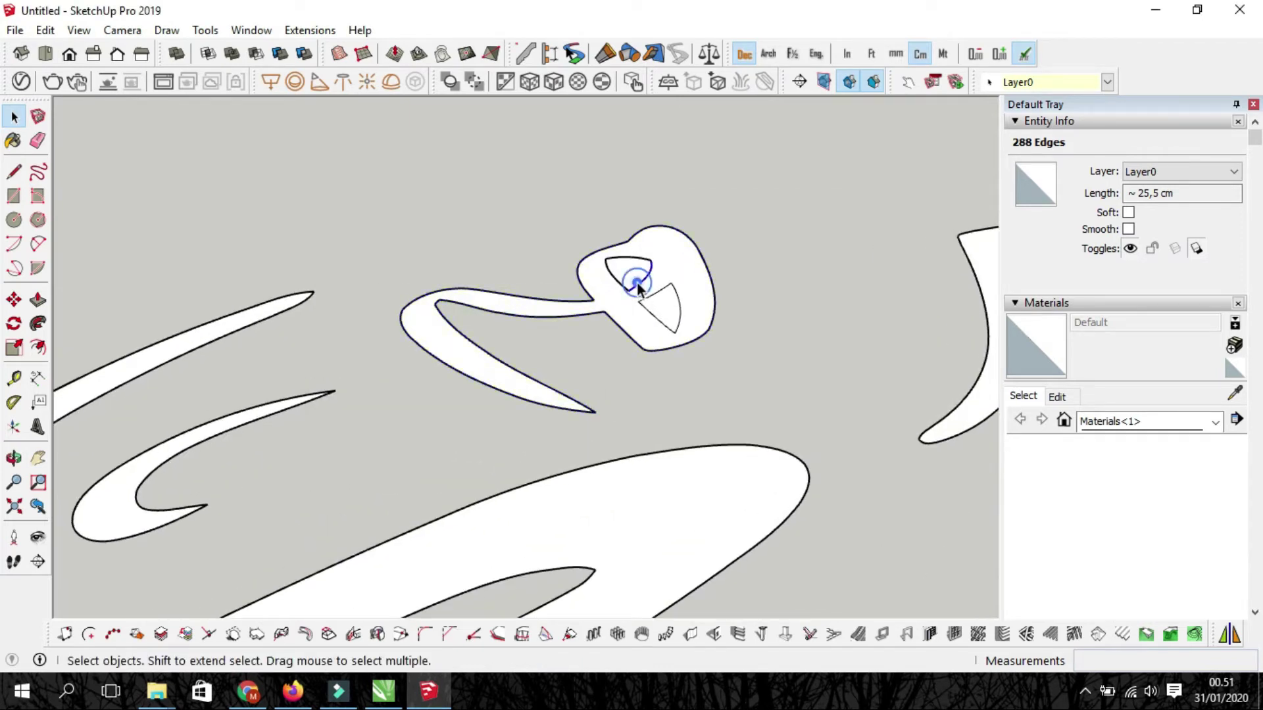
{"action": "left_click", "coordinate": [636, 283]}
{"action": "left_click", "coordinate": [206, 30]}
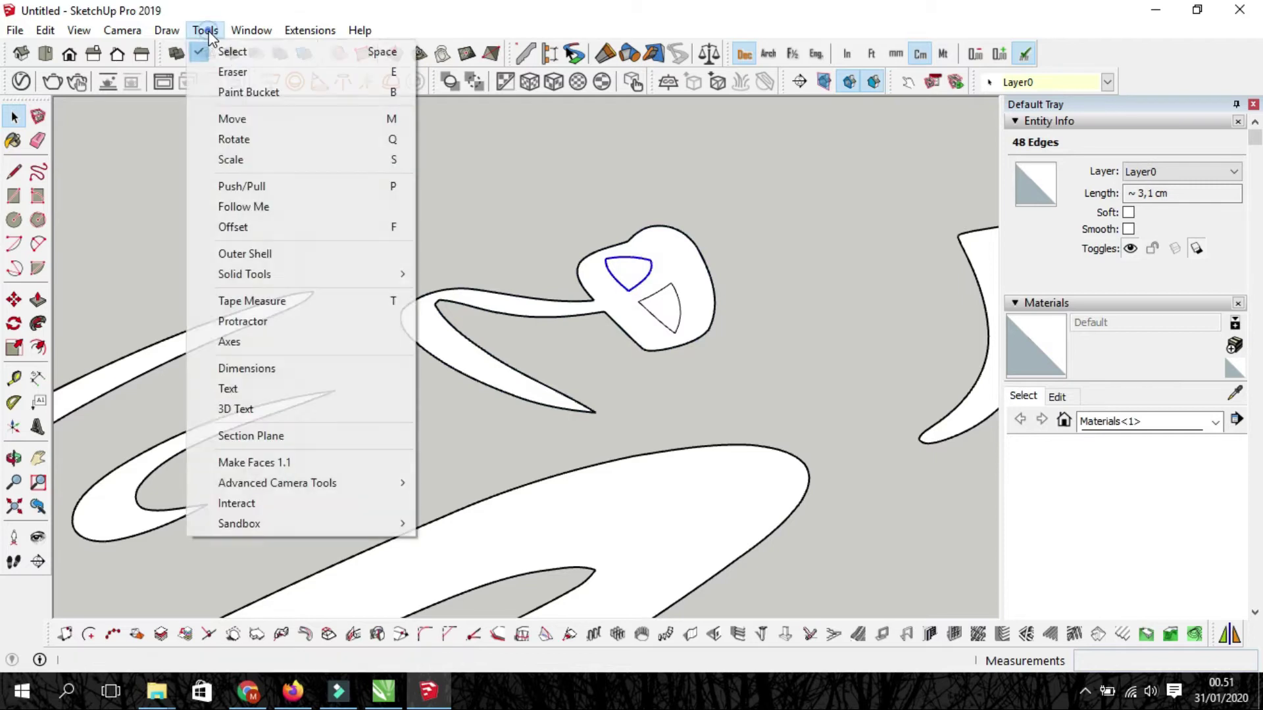
{"action": "left_click", "coordinate": [307, 463]}
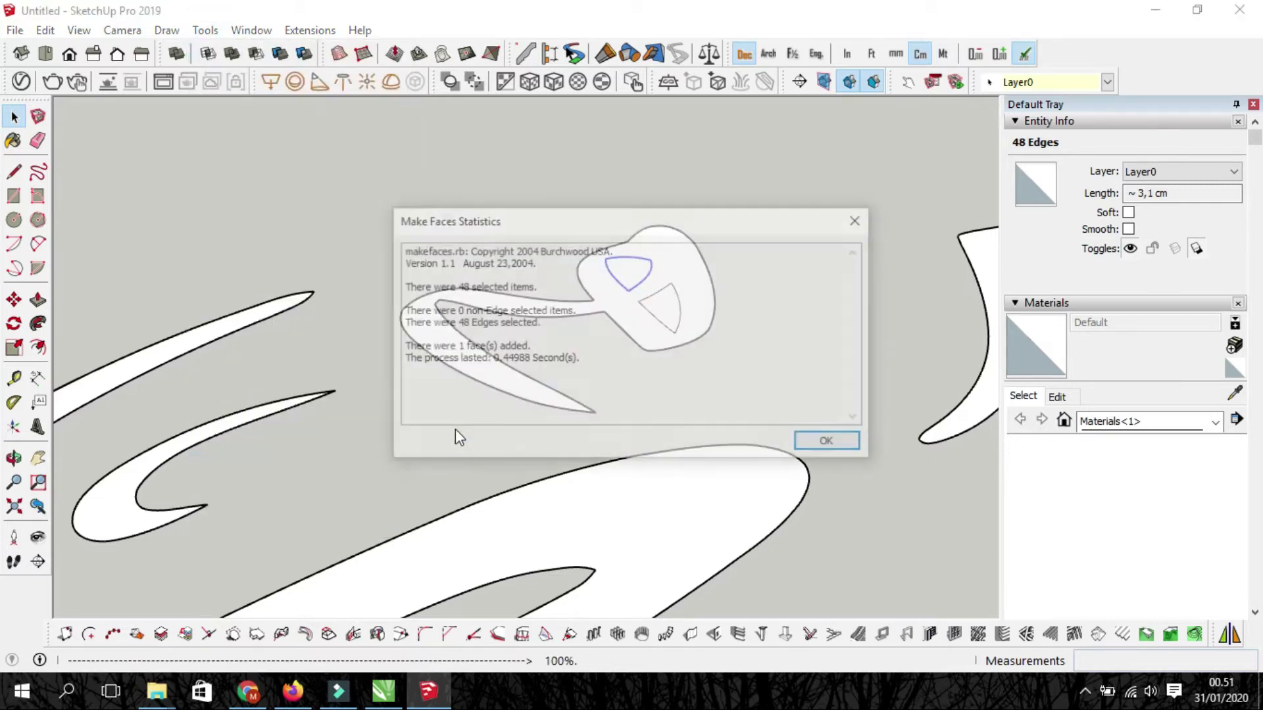
{"action": "left_click", "coordinate": [818, 447]}
{"action": "left_click", "coordinate": [666, 308]}
{"action": "left_click", "coordinate": [629, 276], "text": "shift"}
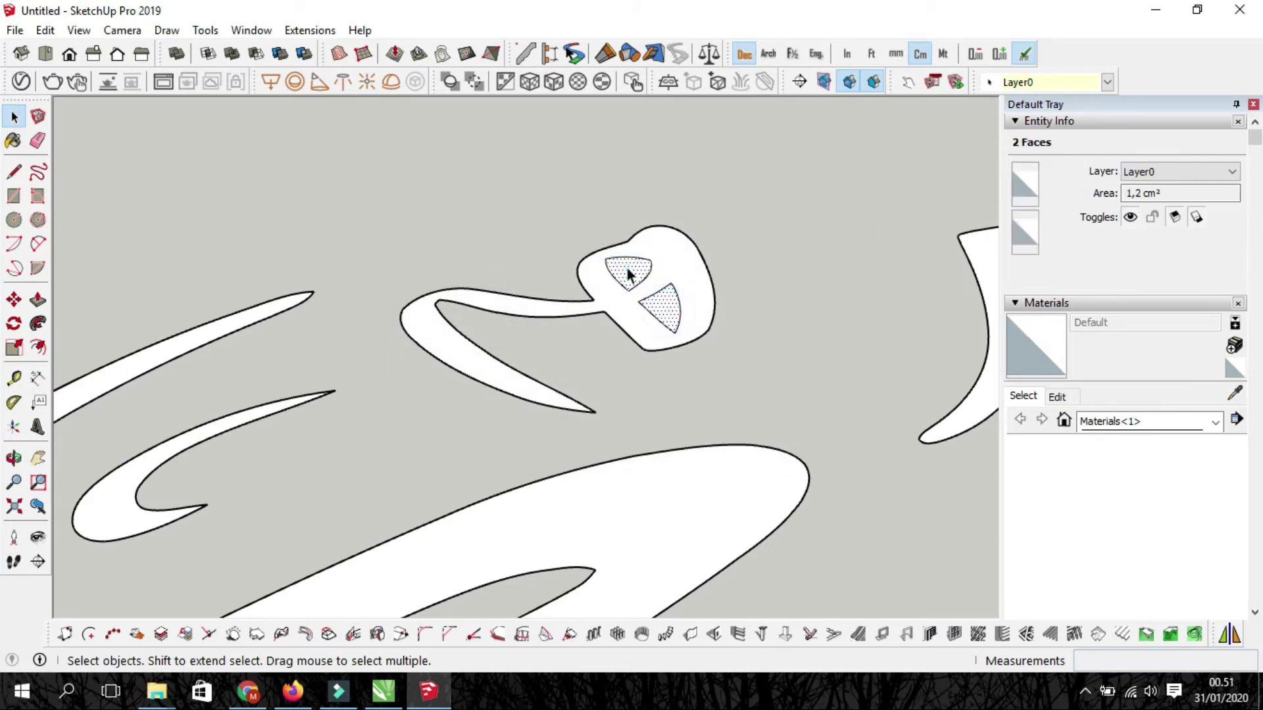
Delete both eye faces to leave holes, then orbit out to view the whole calligraphy
{"action": "key", "text": "Delete"}
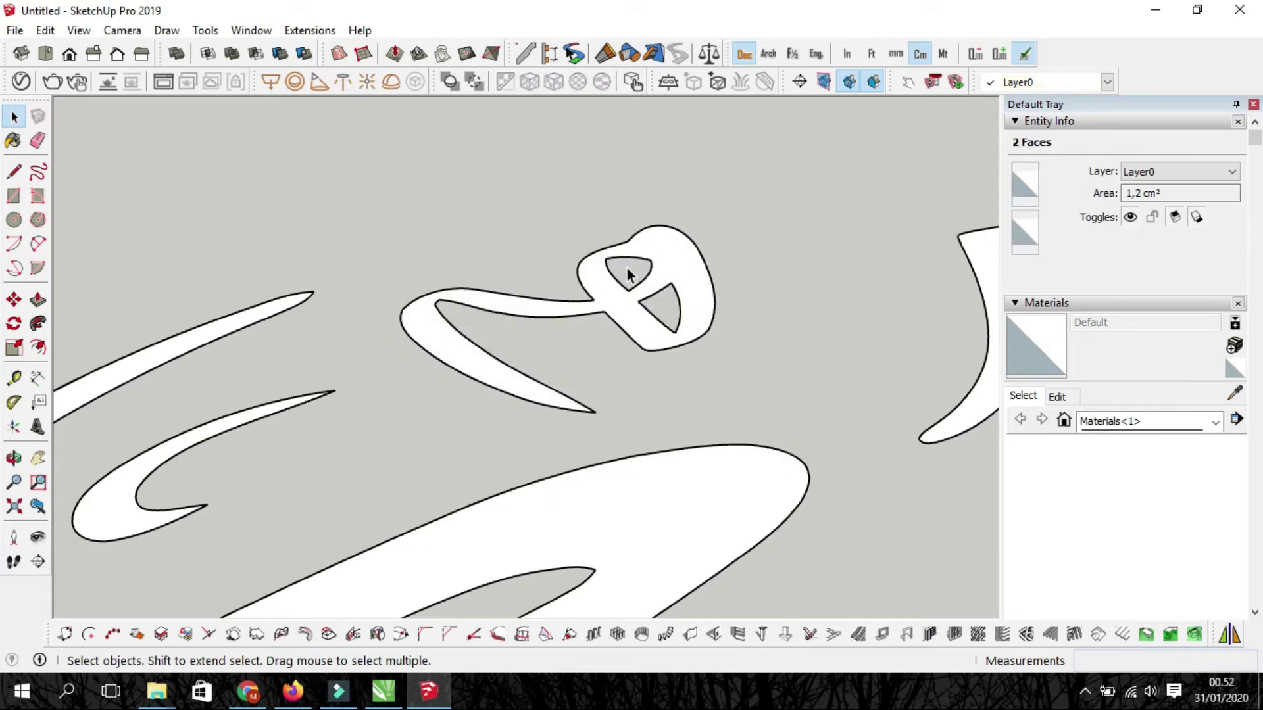
{"action": "scroll", "coordinate": [683, 353], "scroll_direction": "down", "scroll_amount": 3}
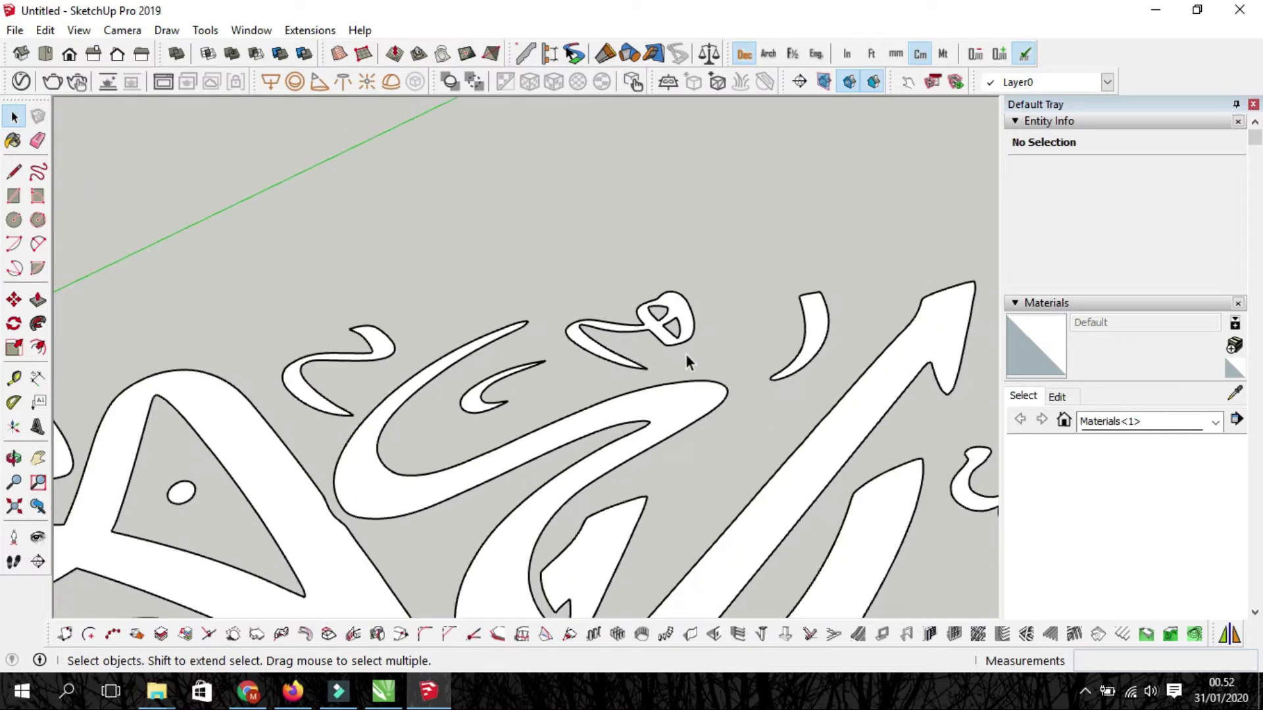
{"action": "scroll", "coordinate": [683, 368], "scroll_direction": "down", "scroll_amount": 3}
{"action": "scroll", "coordinate": [681, 421], "scroll_direction": "down", "scroll_amount": 3}
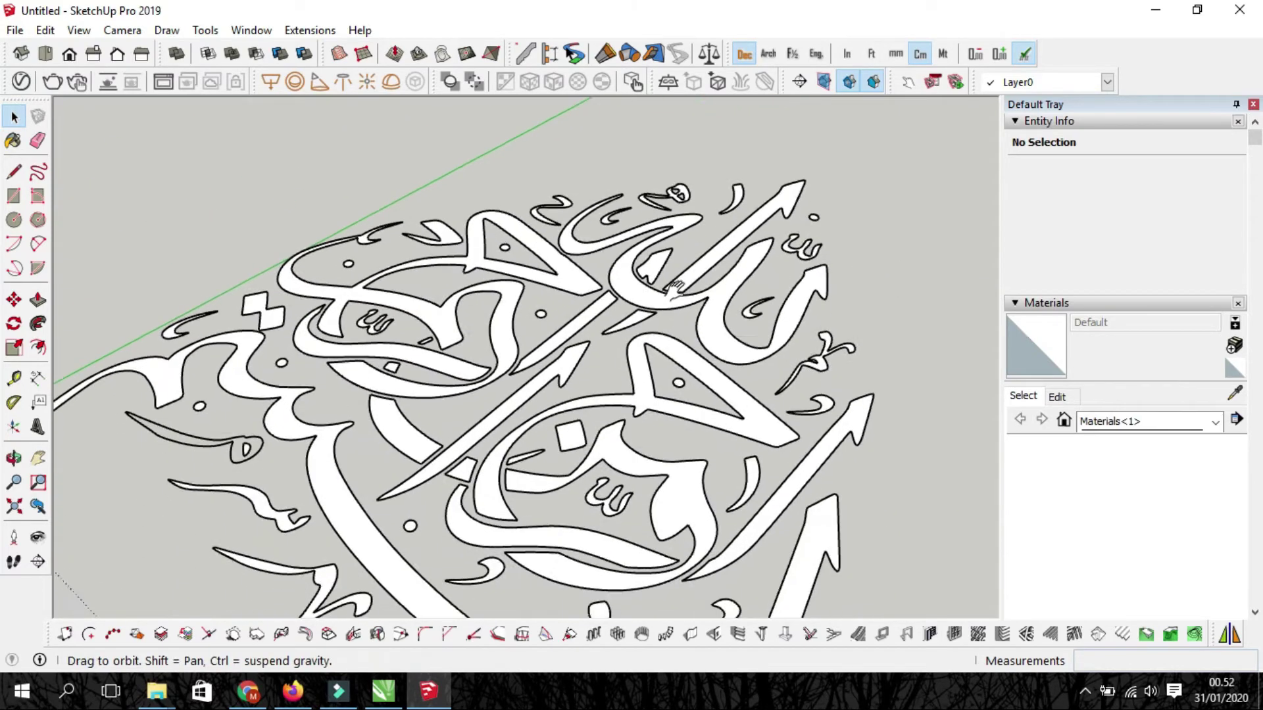
{"action": "mouse_move", "coordinate": [677, 464]}
{"action": "middle_mouse_down"}
{"action": "mouse_move", "coordinate": [634, 429]}
{"action": "mouse_move", "coordinate": [809, 423]}
{"action": "middle_mouse_up"}
{"action": "middle_click_drag", "start_coordinate": [697, 457], "coordinate": [684, 435]}
{"action": "left_click_drag", "start_coordinate": [684, 434], "coordinate": [704, 425]}
{"action": "key", "text": "space"}
Select the 256-edge tailed letter outline and run Make Faces 1.1 on it
{"action": "key", "text": "ctrl+a"}
{"action": "mouse_move", "coordinate": [657, 440]}
{"action": "middle_mouse_down"}
{"action": "mouse_move", "coordinate": [552, 446]}
{"action": "mouse_move", "coordinate": [592, 451]}
{"action": "middle_mouse_up"}
{"action": "scroll", "coordinate": [518, 548], "scroll_direction": "up", "scroll_amount": 3}
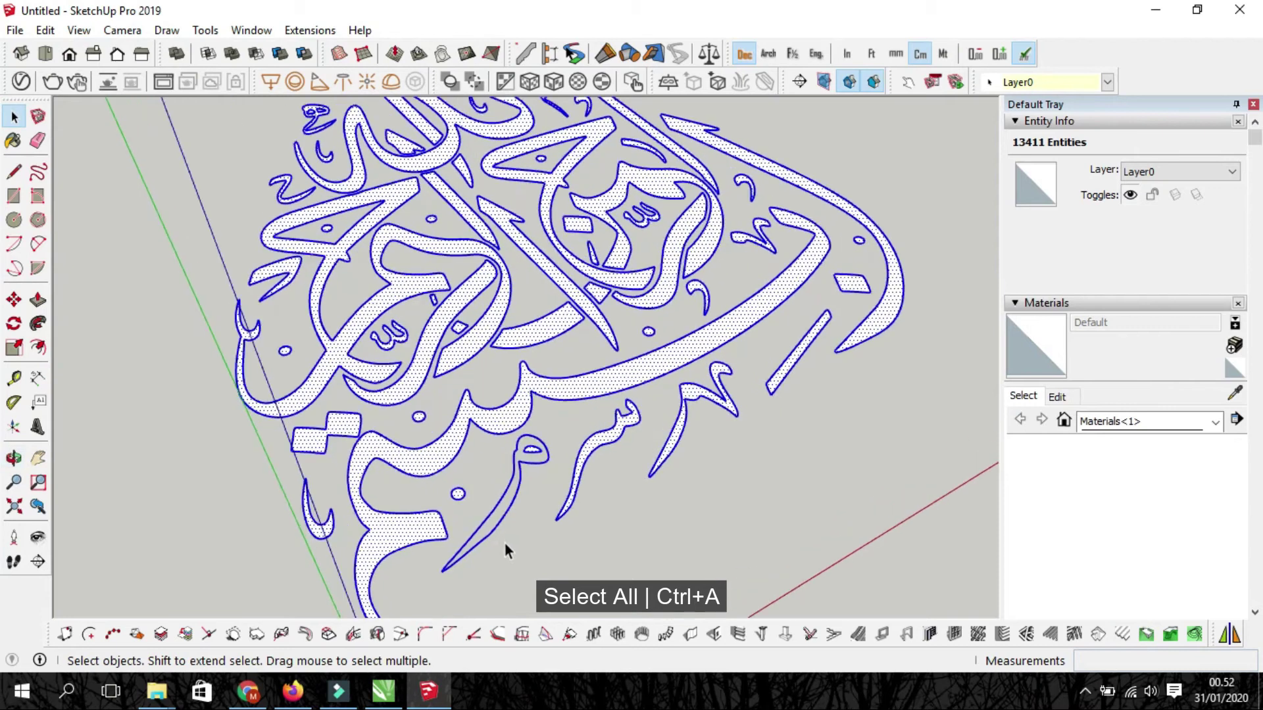
{"action": "scroll", "coordinate": [504, 542], "scroll_direction": "up", "scroll_amount": 3}
{"action": "mouse_move", "coordinate": [500, 535]}
{"action": "middle_mouse_down"}
{"action": "mouse_move", "coordinate": [517, 502]}
{"action": "mouse_move", "coordinate": [547, 487]}
{"action": "middle_mouse_up"}
{"action": "left_click", "coordinate": [548, 487]}
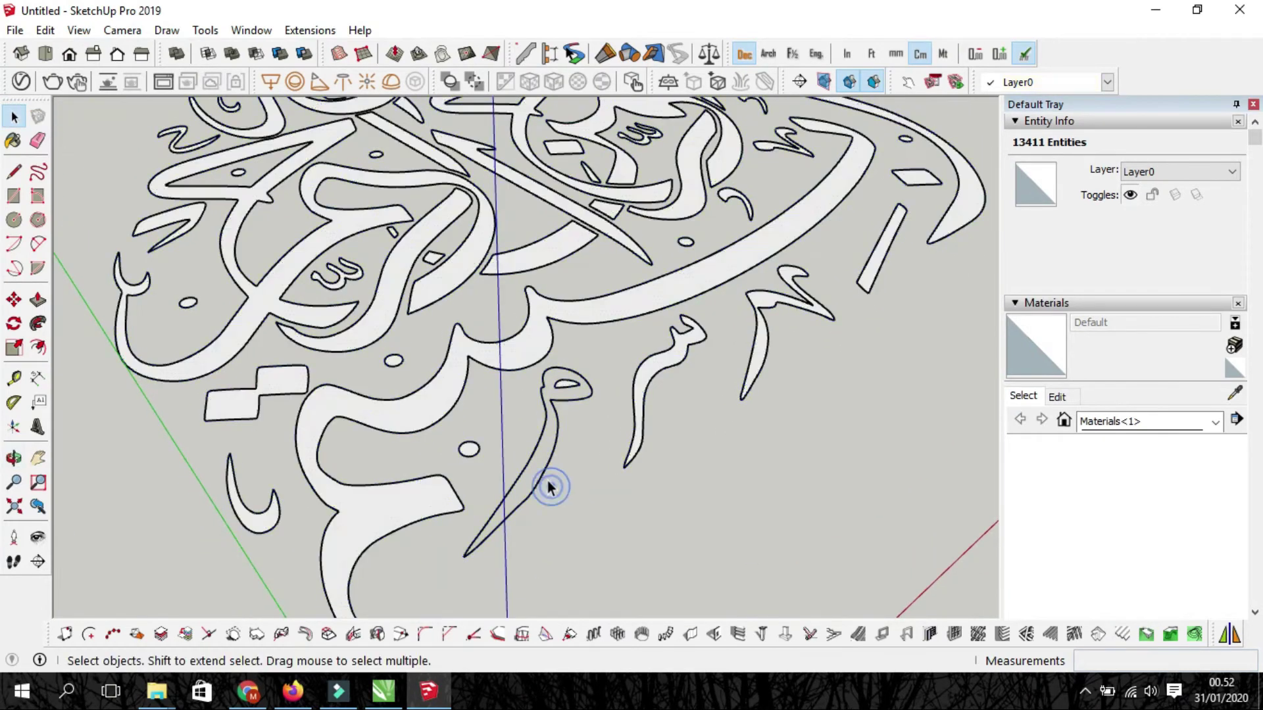
{"action": "left_click", "coordinate": [546, 469]}
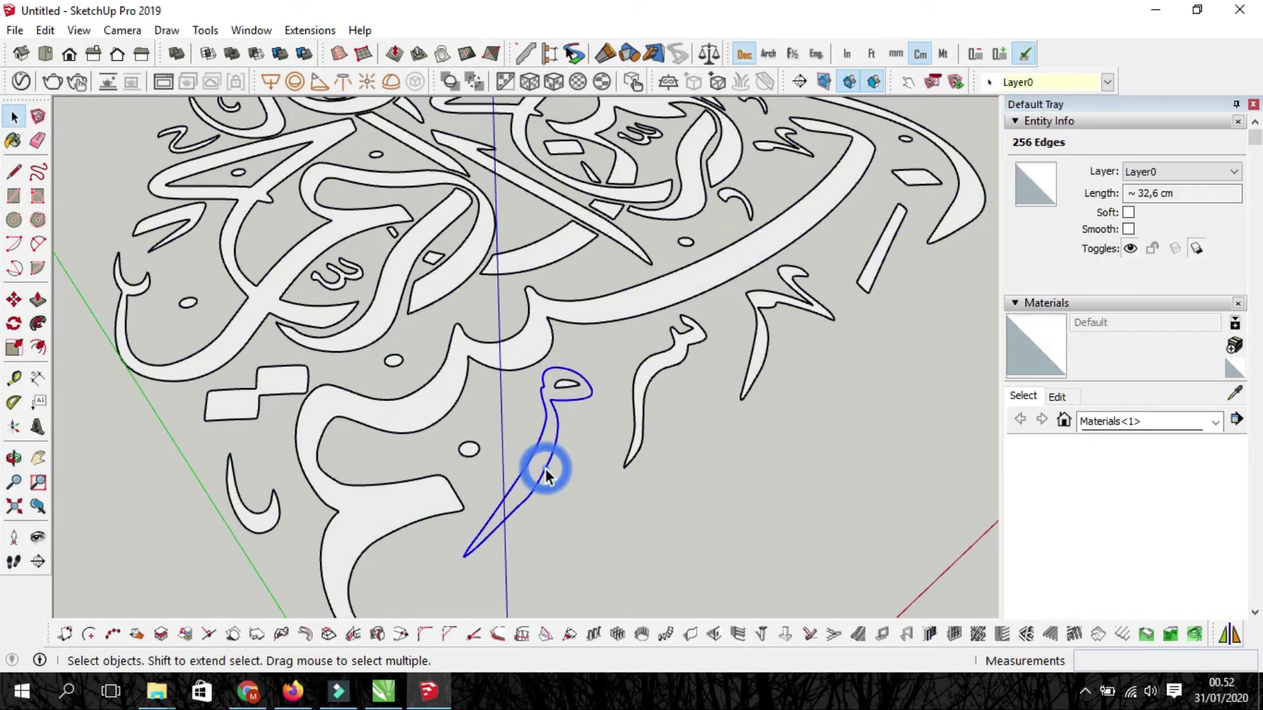
{"action": "left_click", "coordinate": [205, 30]}
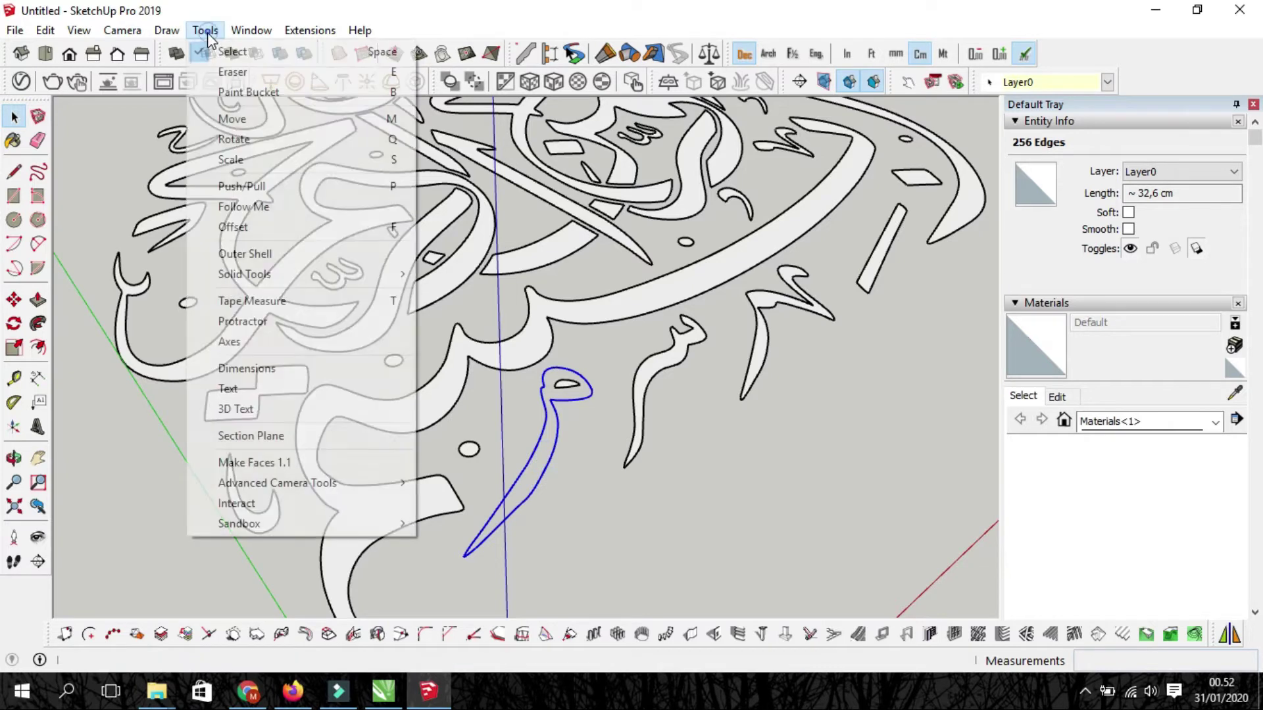
{"action": "left_click", "coordinate": [277, 463]}
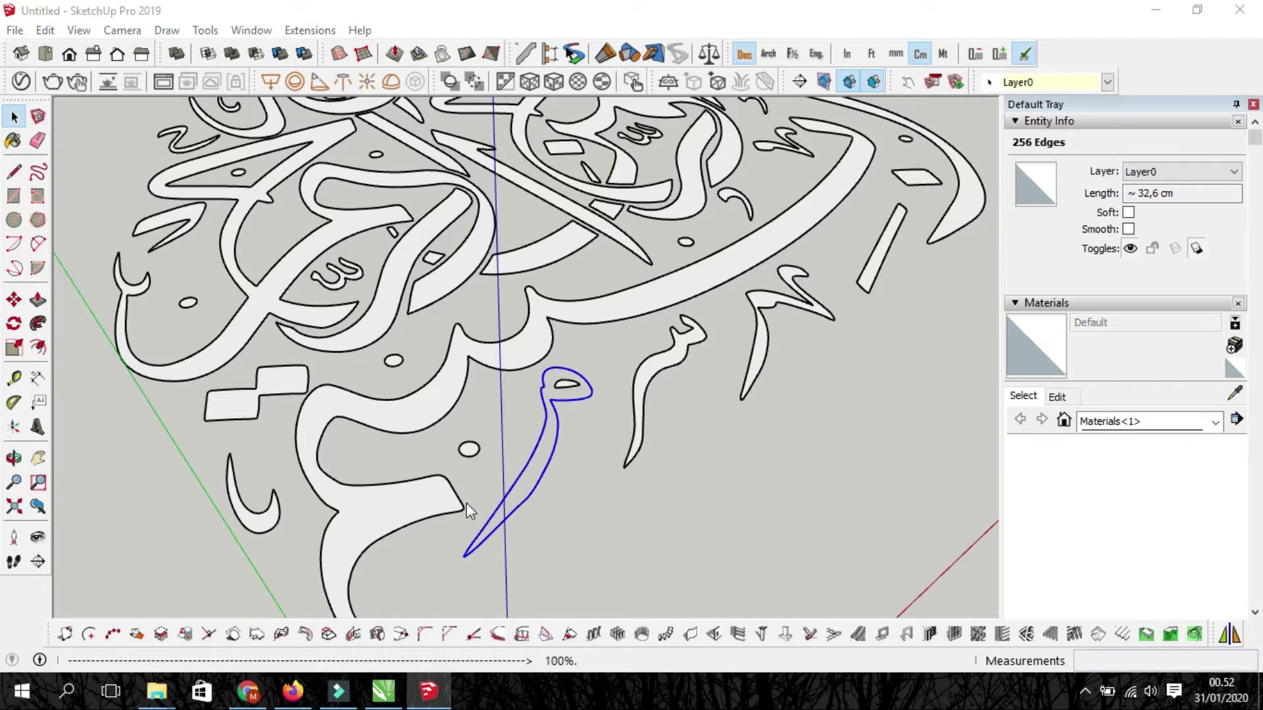
Delete the small 0.7 cm² inner eye face from the tailed letter's head, leaving a hole
{"action": "left_click", "coordinate": [828, 445]}
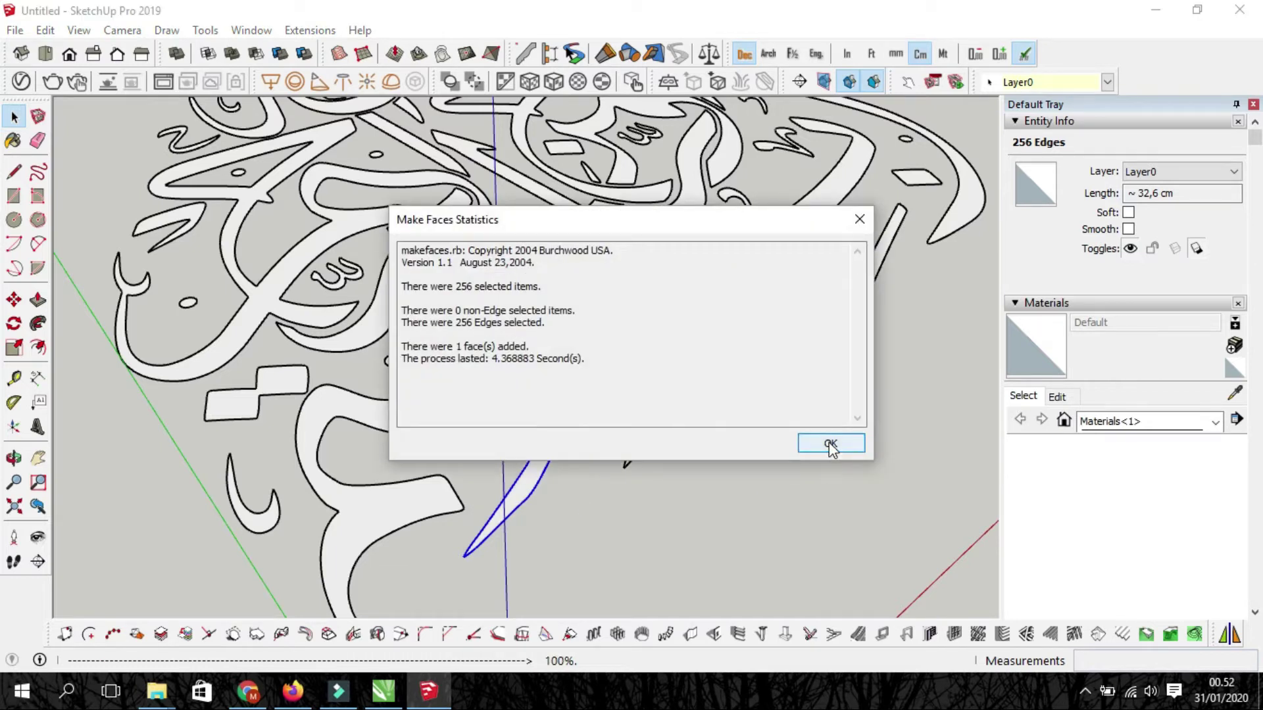
{"action": "scroll", "coordinate": [581, 393], "scroll_direction": "up", "scroll_amount": 1}
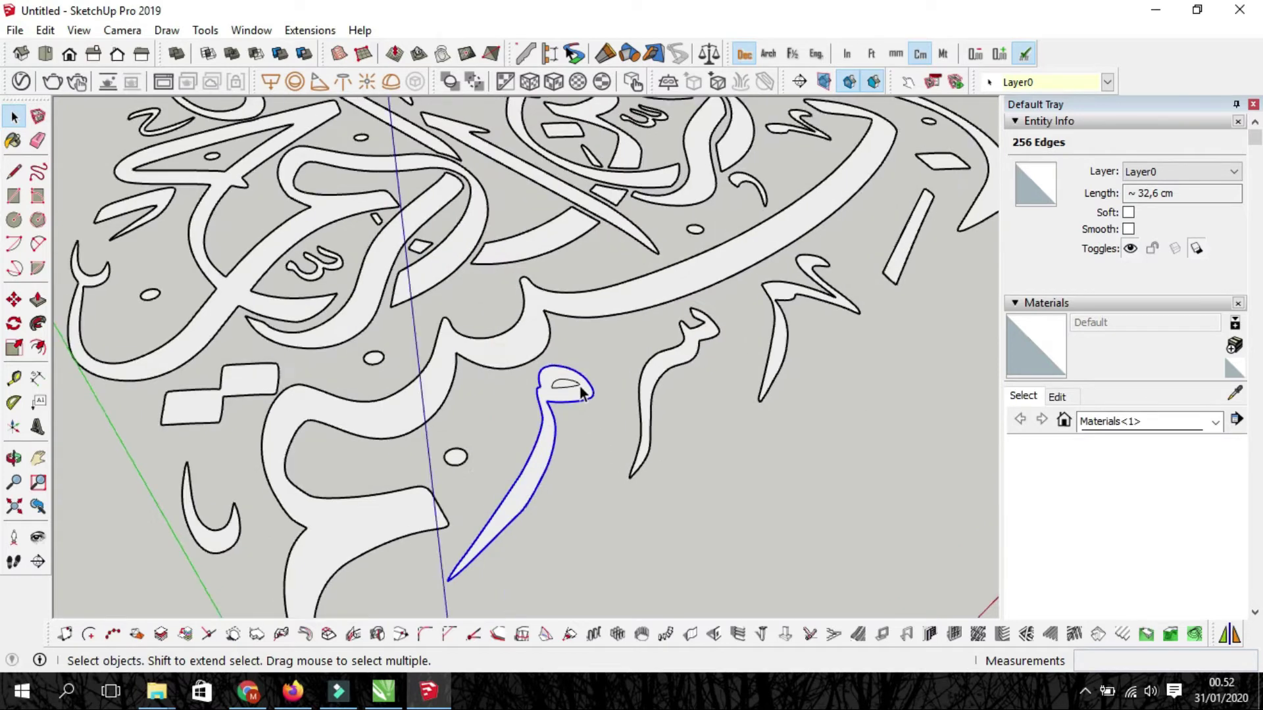
{"action": "scroll", "coordinate": [580, 392], "scroll_direction": "up", "scroll_amount": 1}
{"action": "scroll", "coordinate": [579, 391], "scroll_direction": "up", "scroll_amount": 2}
{"action": "scroll", "coordinate": [575, 391], "scroll_direction": "up", "scroll_amount": 1}
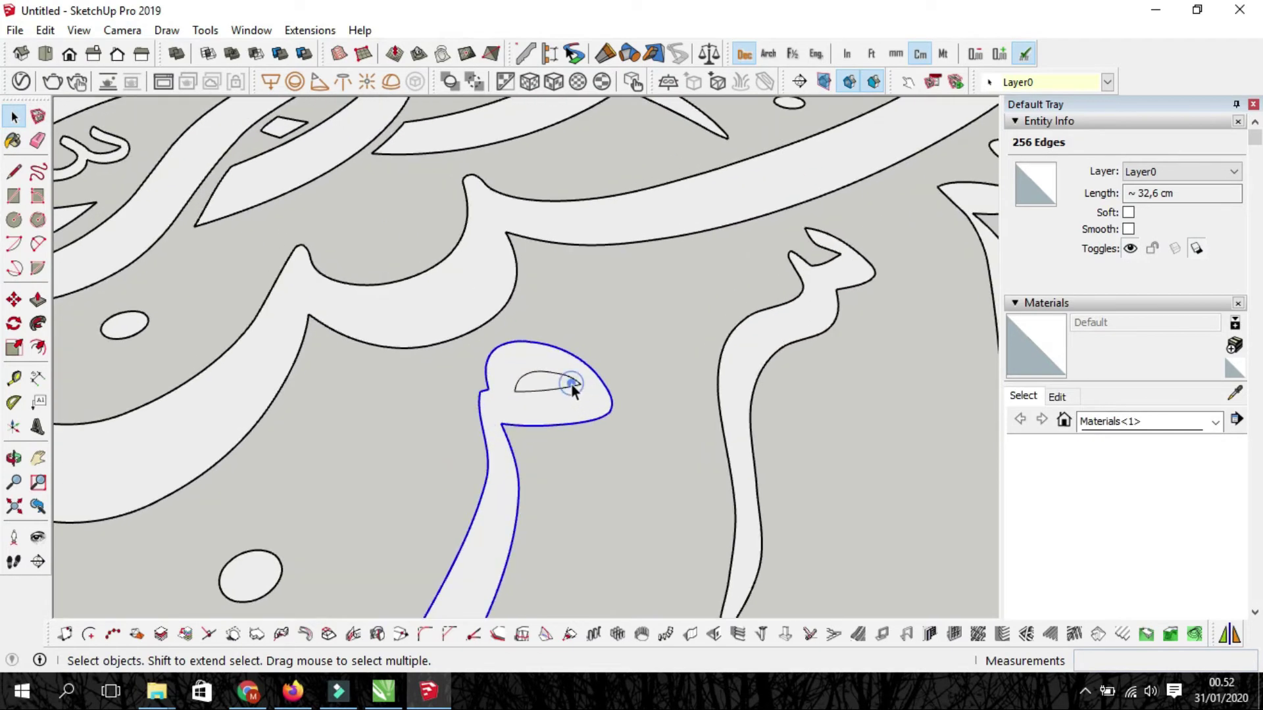
{"action": "triple_click", "coordinate": [570, 384]}
{"action": "left_click", "coordinate": [549, 372]}
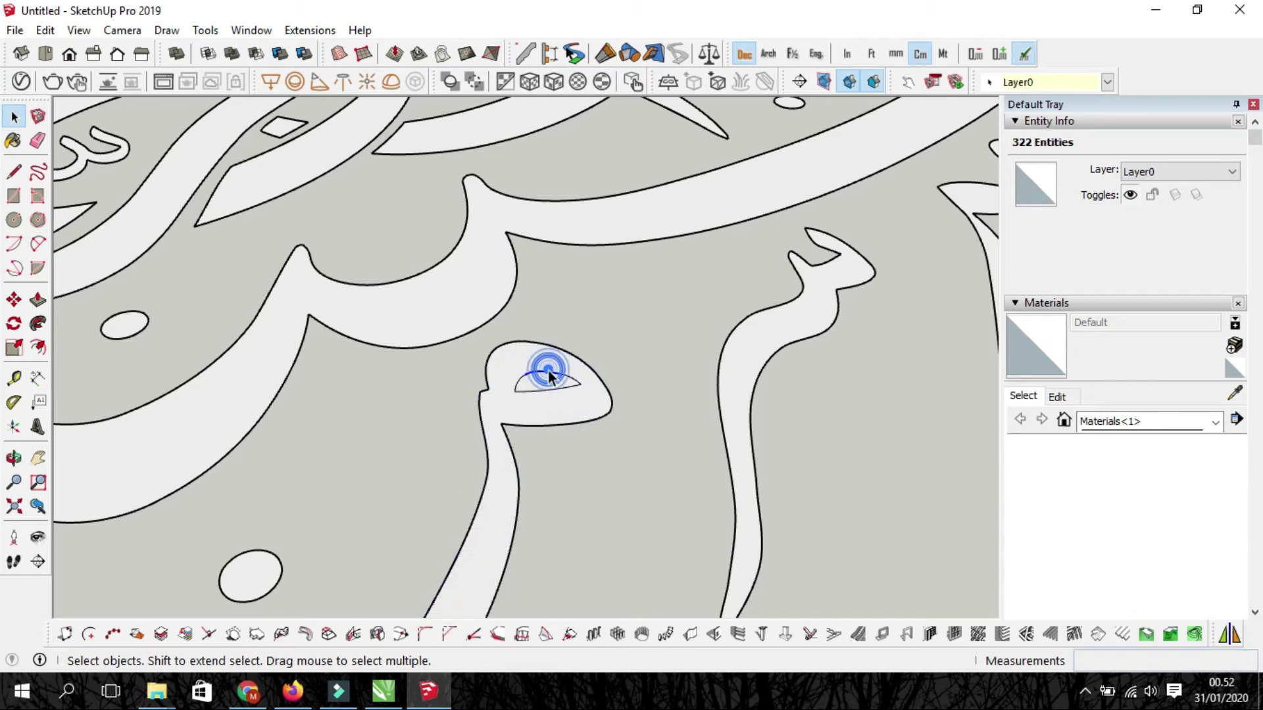
{"action": "left_click", "coordinate": [546, 377]}
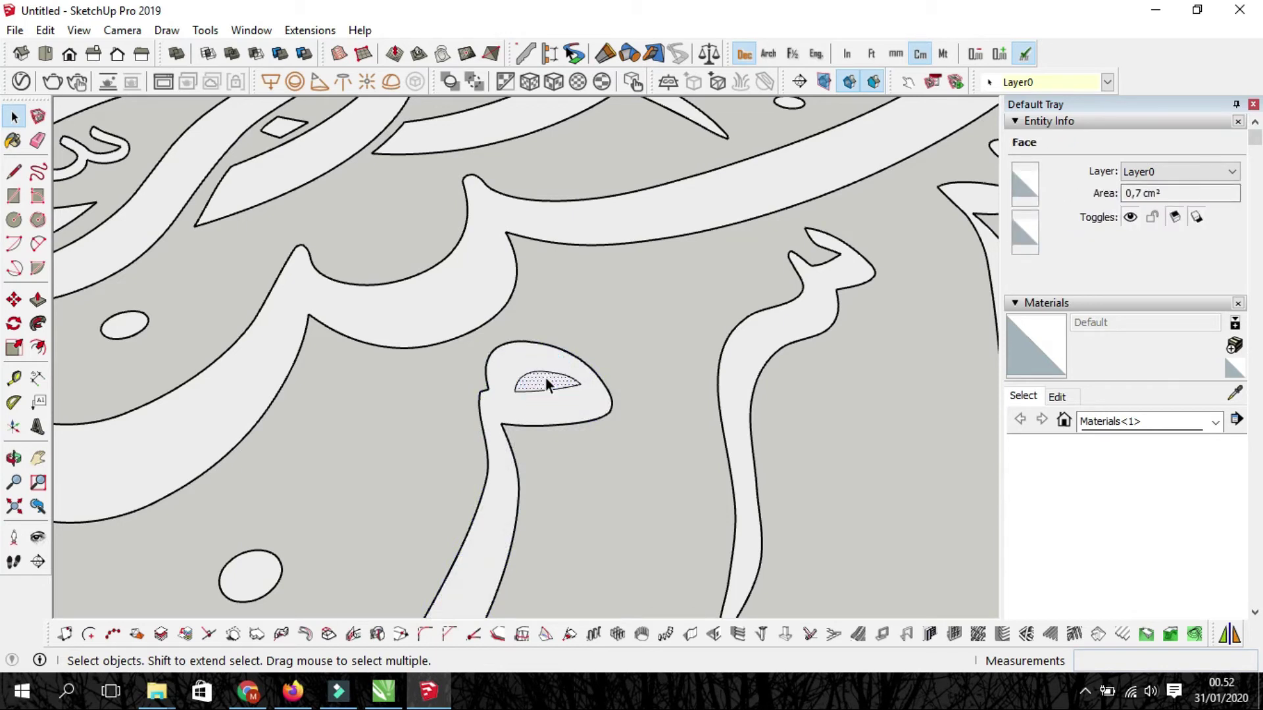
{"action": "key", "text": "Delete"}
{"action": "scroll", "coordinate": [690, 421], "scroll_direction": "down", "scroll_amount": 2}
{"action": "scroll", "coordinate": [732, 416], "scroll_direction": "down", "scroll_amount": 1}
{"action": "mouse_move", "coordinate": [732, 416]}
{"action": "middle_mouse_down"}
{"action": "mouse_move", "coordinate": [390, 488]}
{"action": "mouse_move", "coordinate": [409, 499]}
{"action": "middle_mouse_up"}
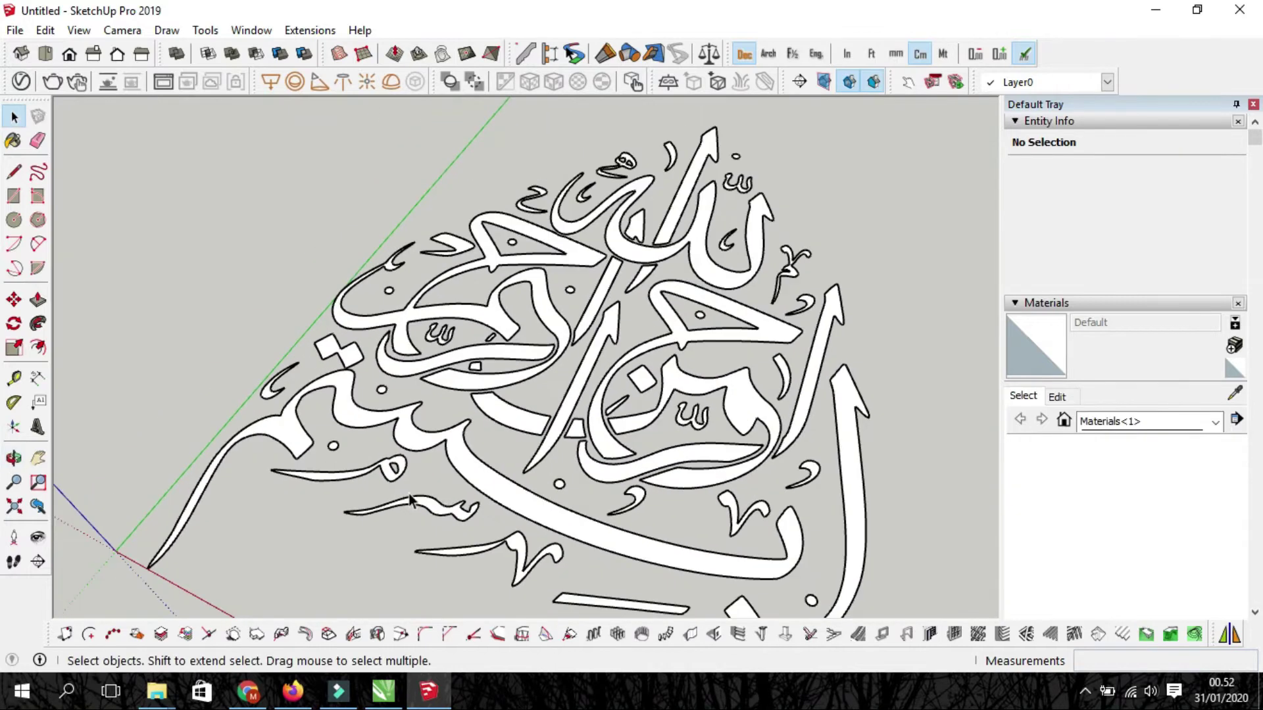
Select all 13411 entities of the filled Bismillah calligraphy and orbit to inspect them
{"action": "key", "text": "ctrl+a"}
{"action": "middle_click_drag", "start_coordinate": [674, 461], "coordinate": [543, 329]}
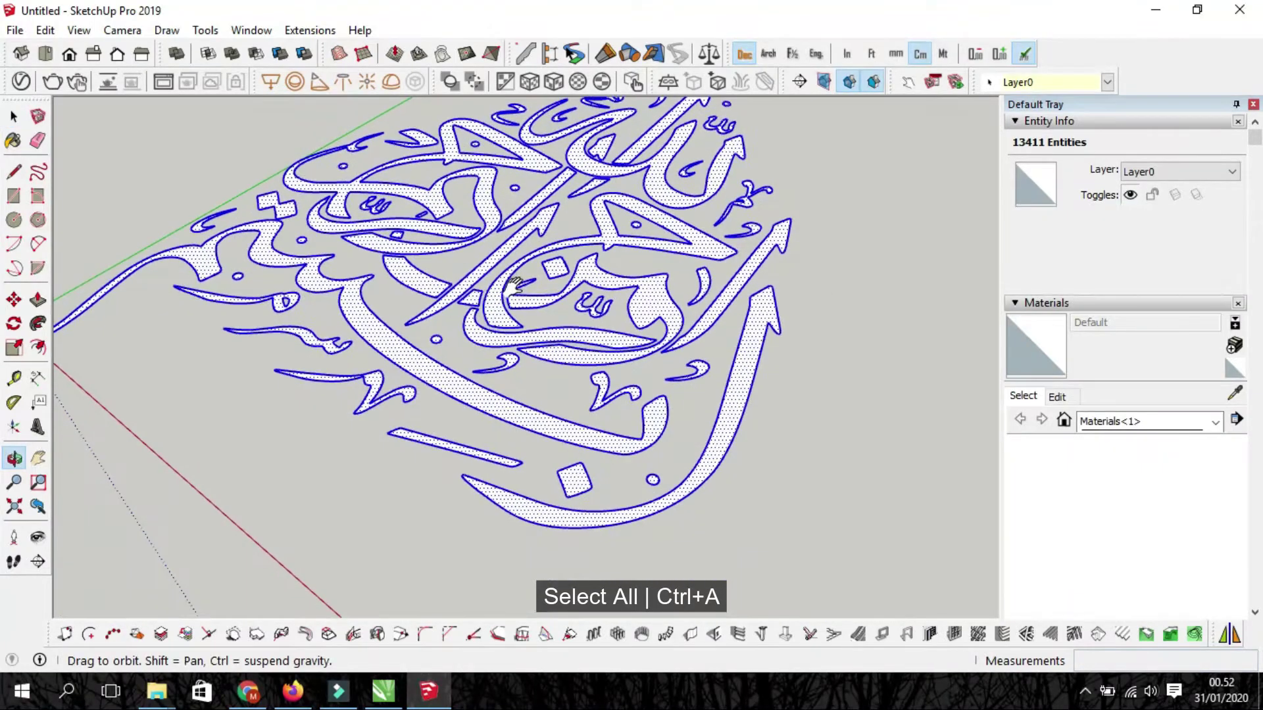
{"action": "middle_click_drag", "start_coordinate": [420, 349], "coordinate": [774, 309]}
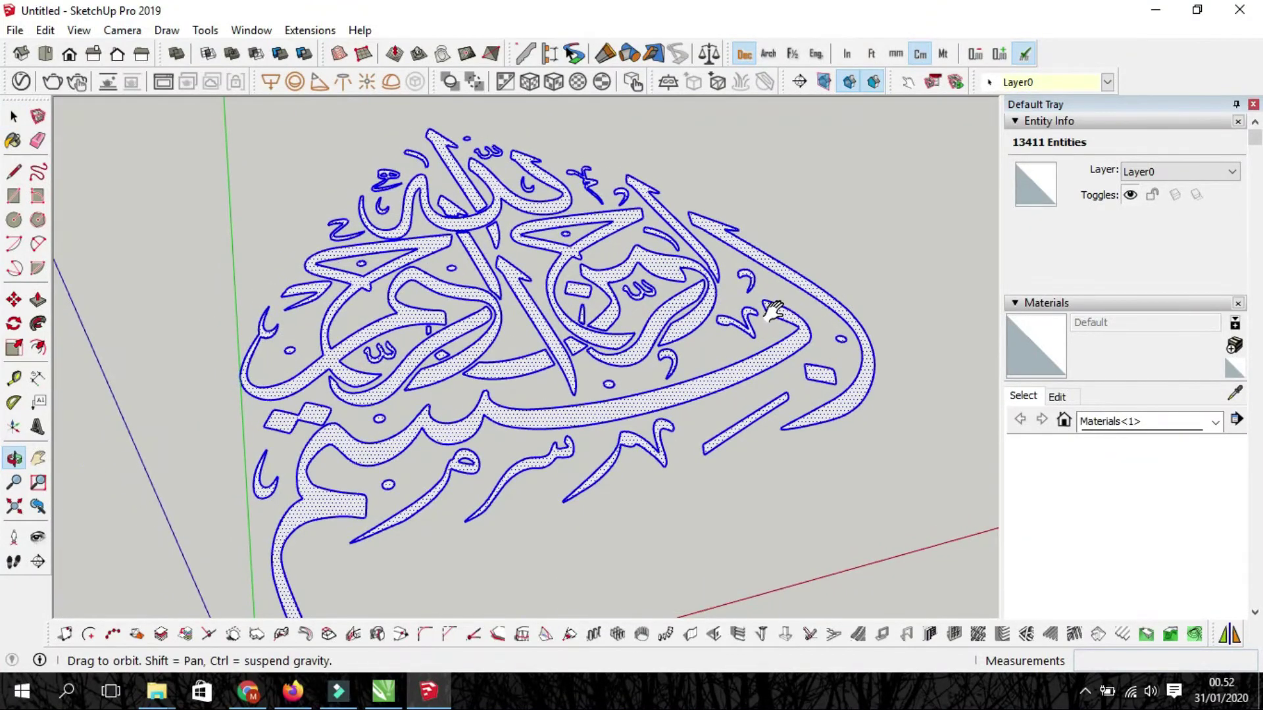
{"action": "mouse_move", "coordinate": [793, 392]}
{"action": "middle_mouse_down"}
{"action": "mouse_move", "coordinate": [458, 333]}
{"action": "mouse_move", "coordinate": [474, 323]}
{"action": "mouse_move", "coordinate": [479, 367]}
{"action": "mouse_move", "coordinate": [524, 389]}
{"action": "mouse_move", "coordinate": [525, 375]}
{"action": "mouse_move", "coordinate": [577, 403]}
{"action": "mouse_move", "coordinate": [568, 388]}
{"action": "middle_mouse_up"}
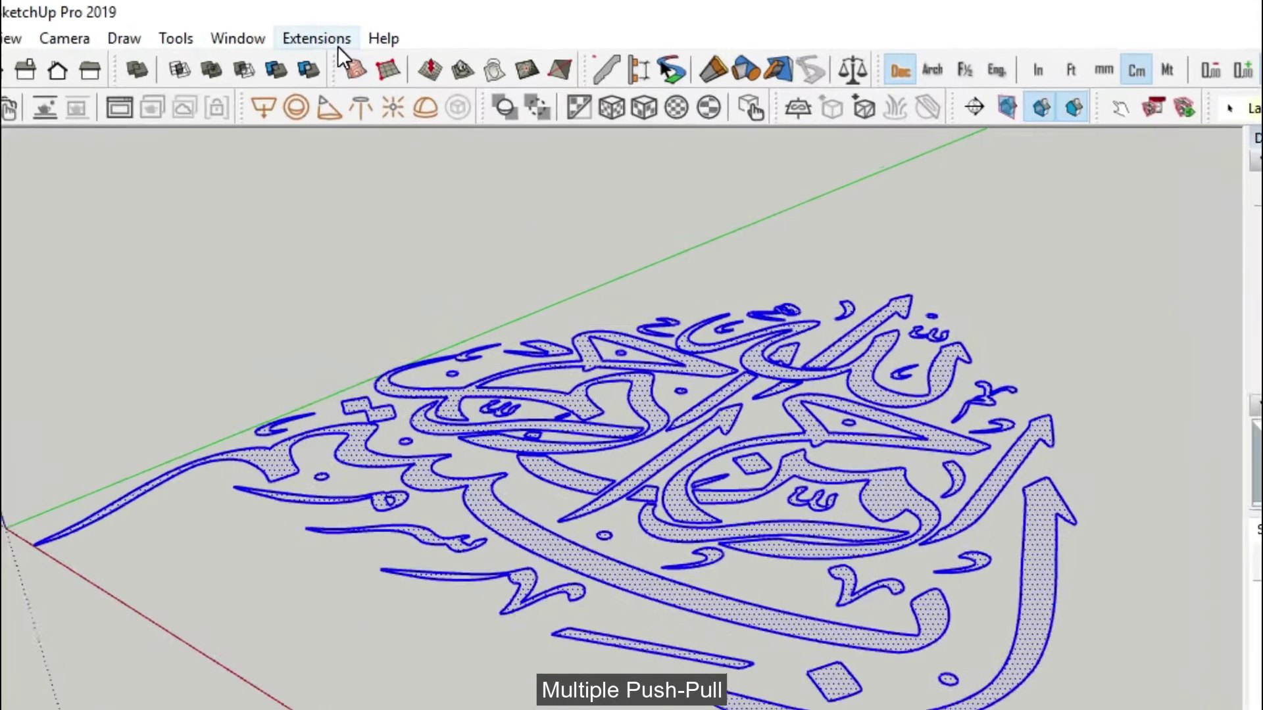
Extrude every selected letter face 5 cm at once with Multiple Push-Pull
{"action": "left_click", "coordinate": [309, 30]}
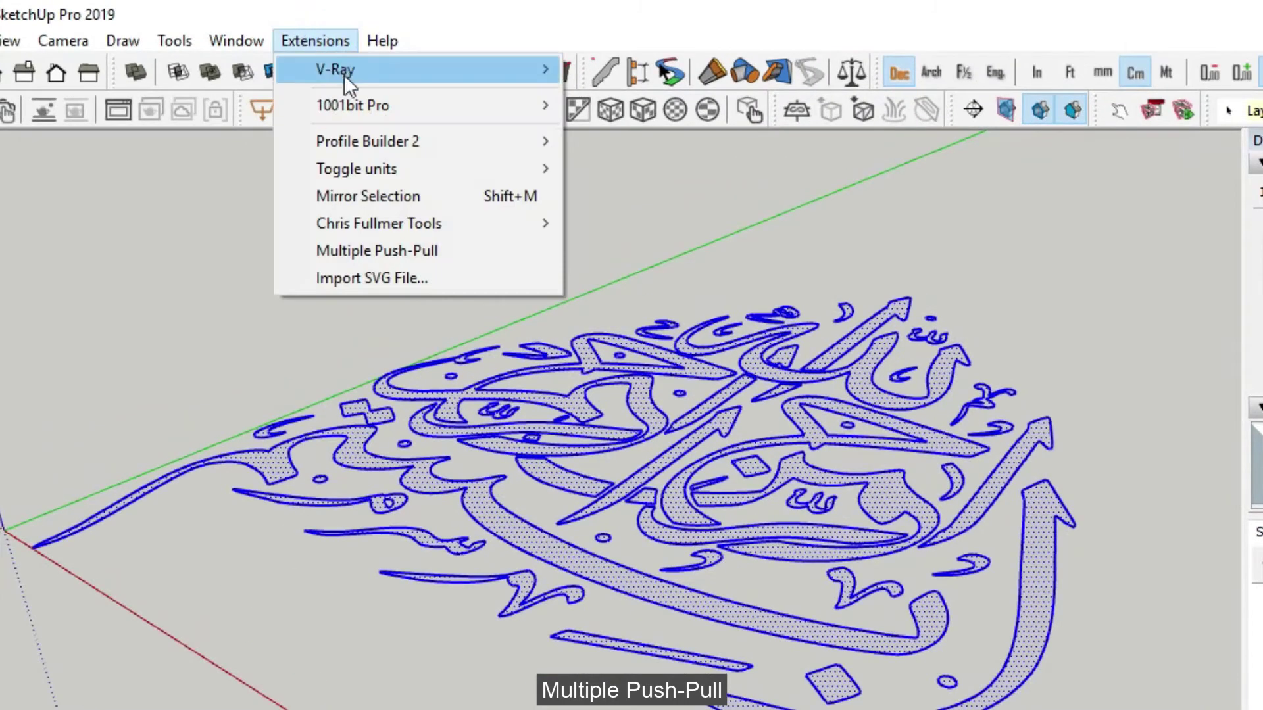
{"action": "left_click", "coordinate": [380, 256]}
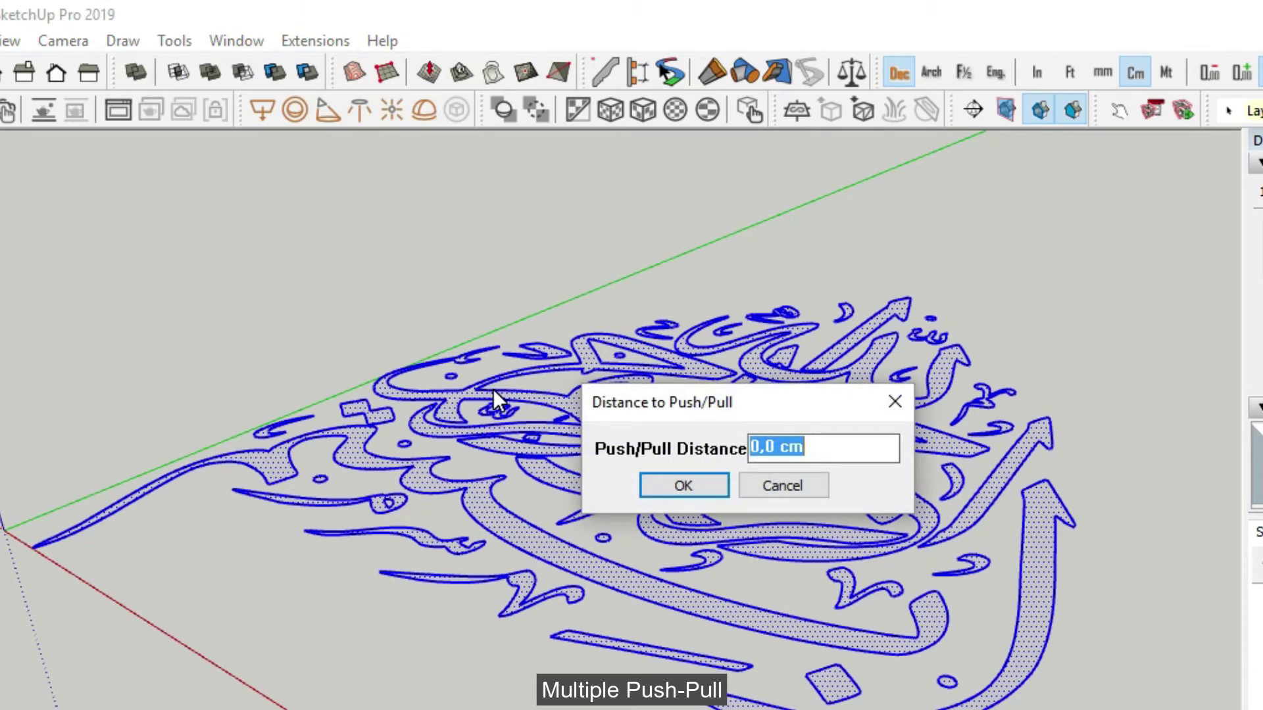
{"action": "type", "text": "5"}
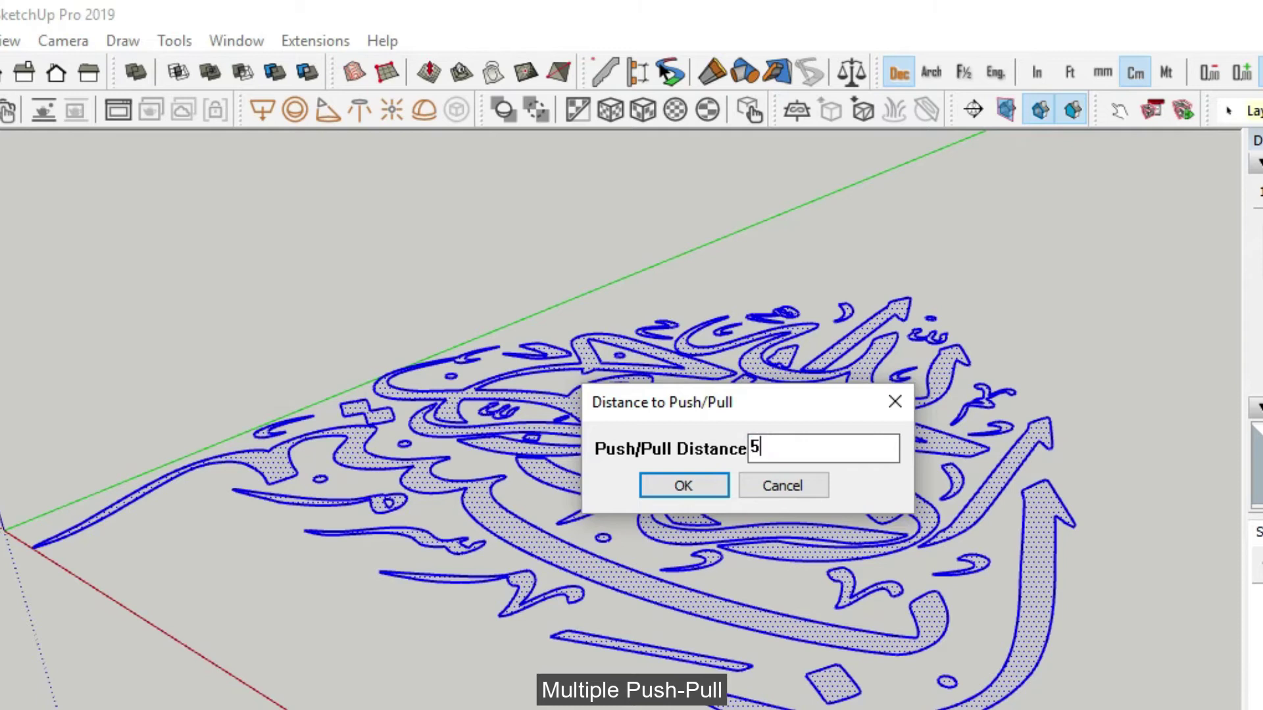
{"action": "left_click", "coordinate": [661, 489]}
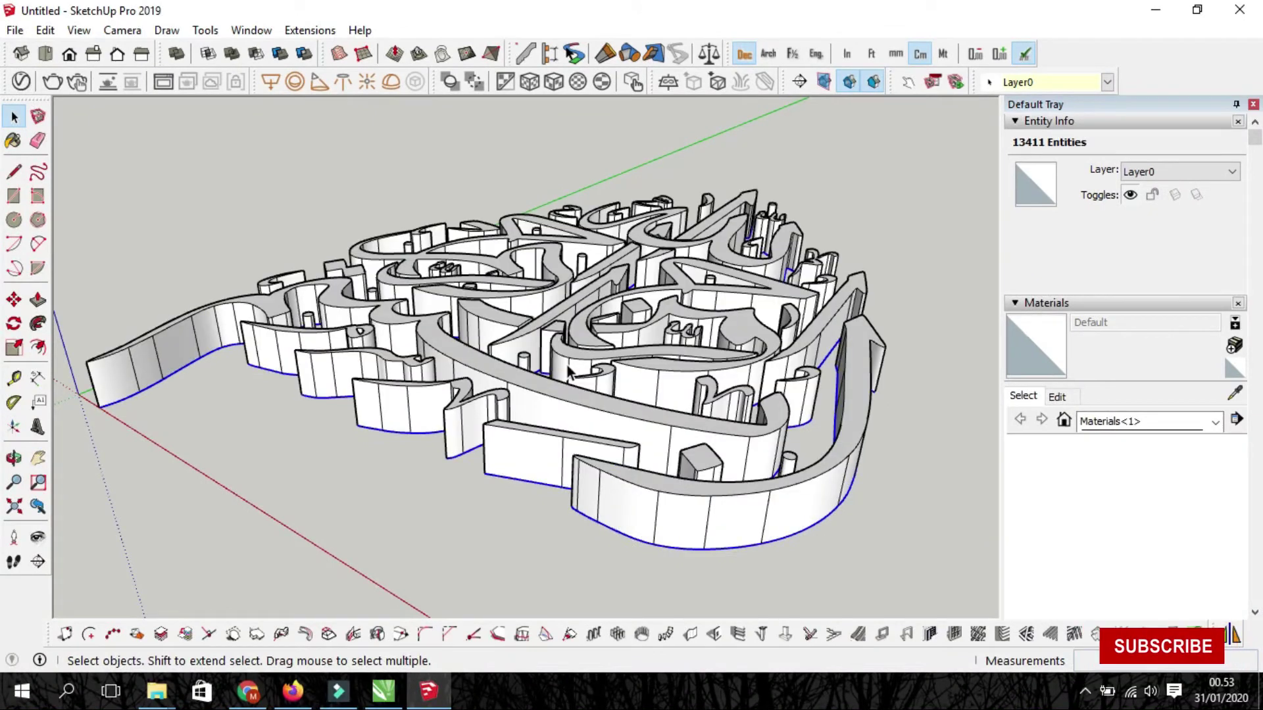
Inspect the 5 cm extruded letters, then undo the extrusion back to flat faces
{"action": "mouse_move", "coordinate": [552, 332]}
{"action": "middle_mouse_down"}
{"action": "mouse_move", "coordinate": [546, 346]}
{"action": "mouse_move", "coordinate": [741, 302]}
{"action": "mouse_move", "coordinate": [809, 330]}
{"action": "mouse_move", "coordinate": [592, 368]}
{"action": "mouse_move", "coordinate": [517, 399]}
{"action": "mouse_move", "coordinate": [536, 462]}
{"action": "middle_mouse_up"}
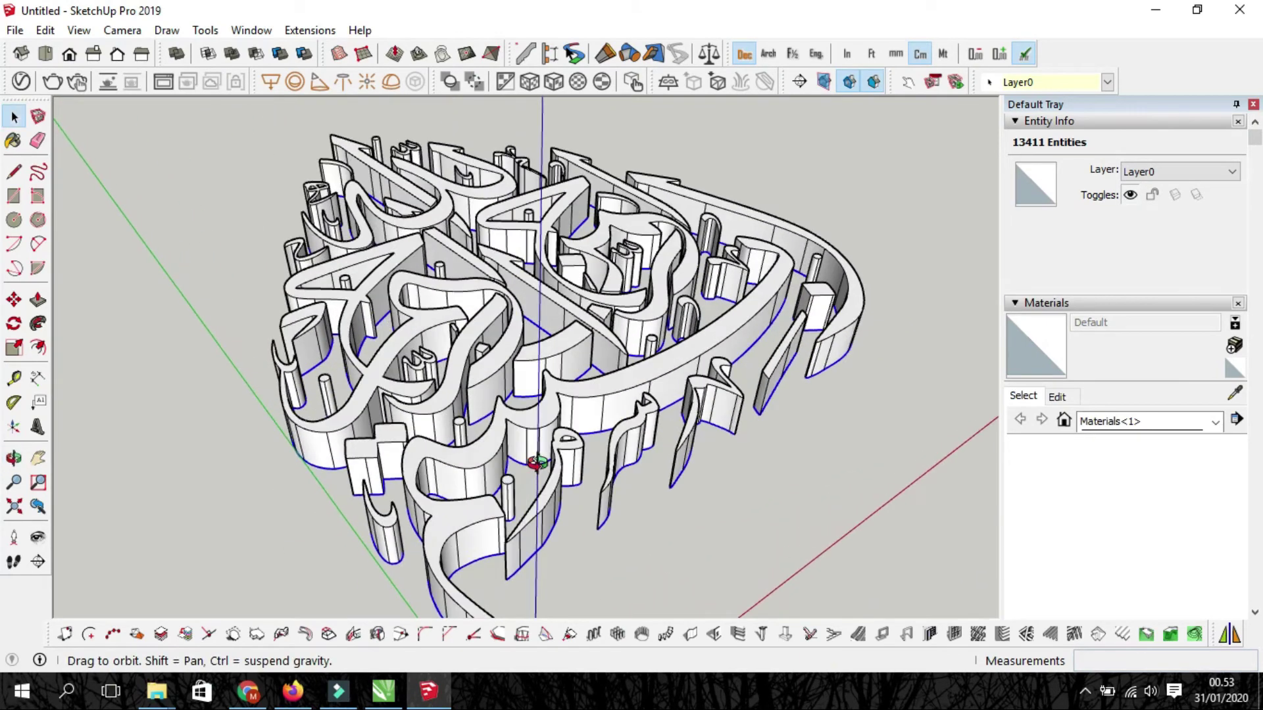
{"action": "left_click_drag", "start_coordinate": [536, 462], "coordinate": [178, 479]}
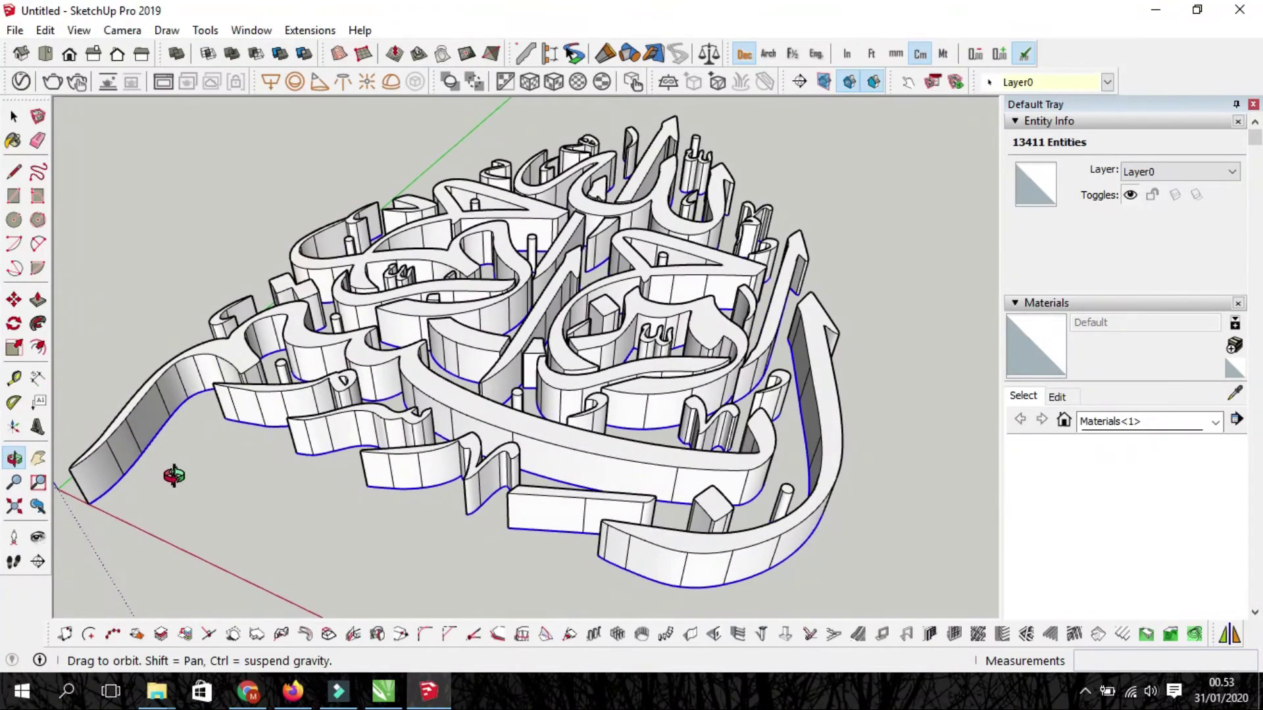
{"action": "key", "text": "space"}
{"action": "key", "text": "ctrl+z"}
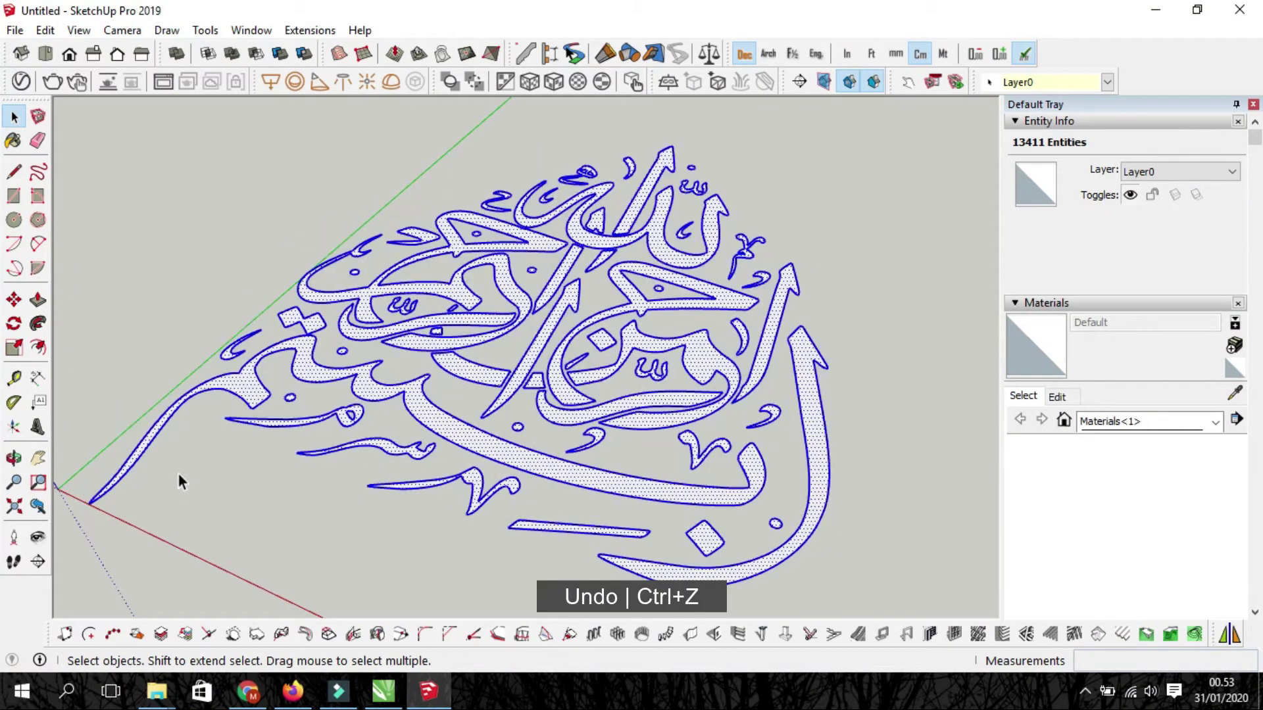
Extrude all letter faces 2 cm with Multiple Push-Pull and check the thinner solids
{"action": "left_click", "coordinate": [310, 30]}
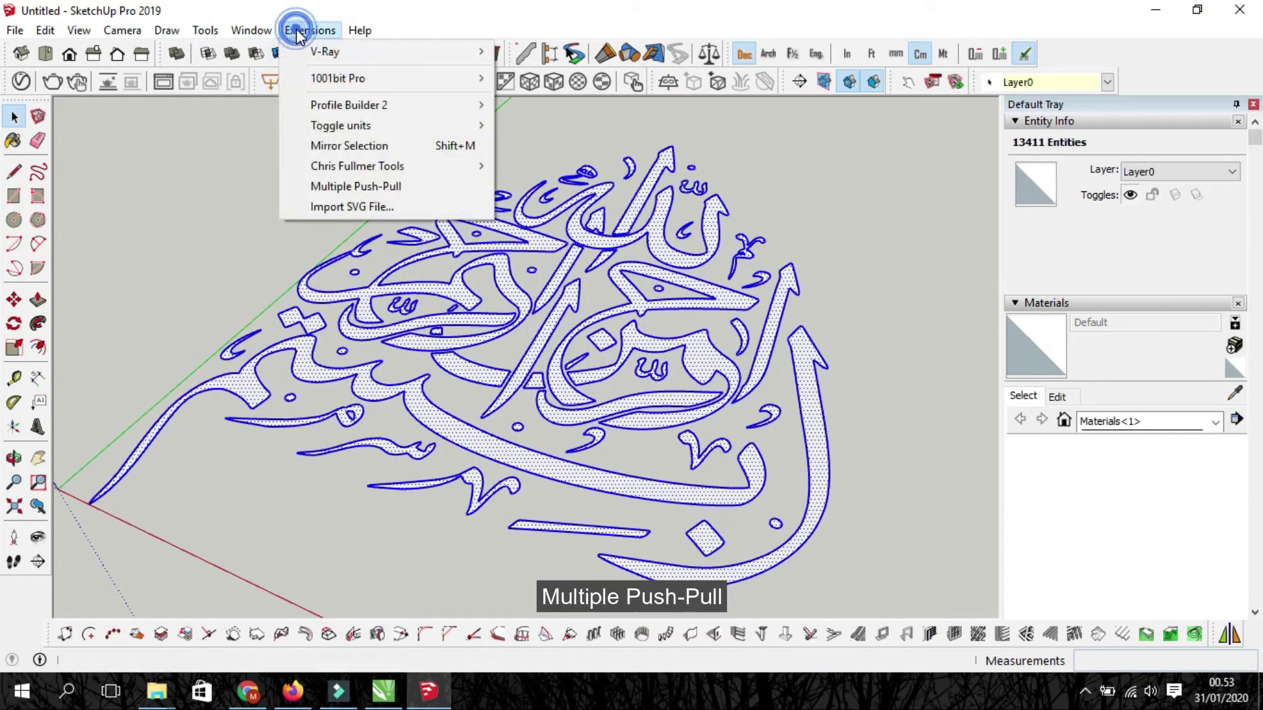
{"action": "left_click", "coordinate": [345, 186]}
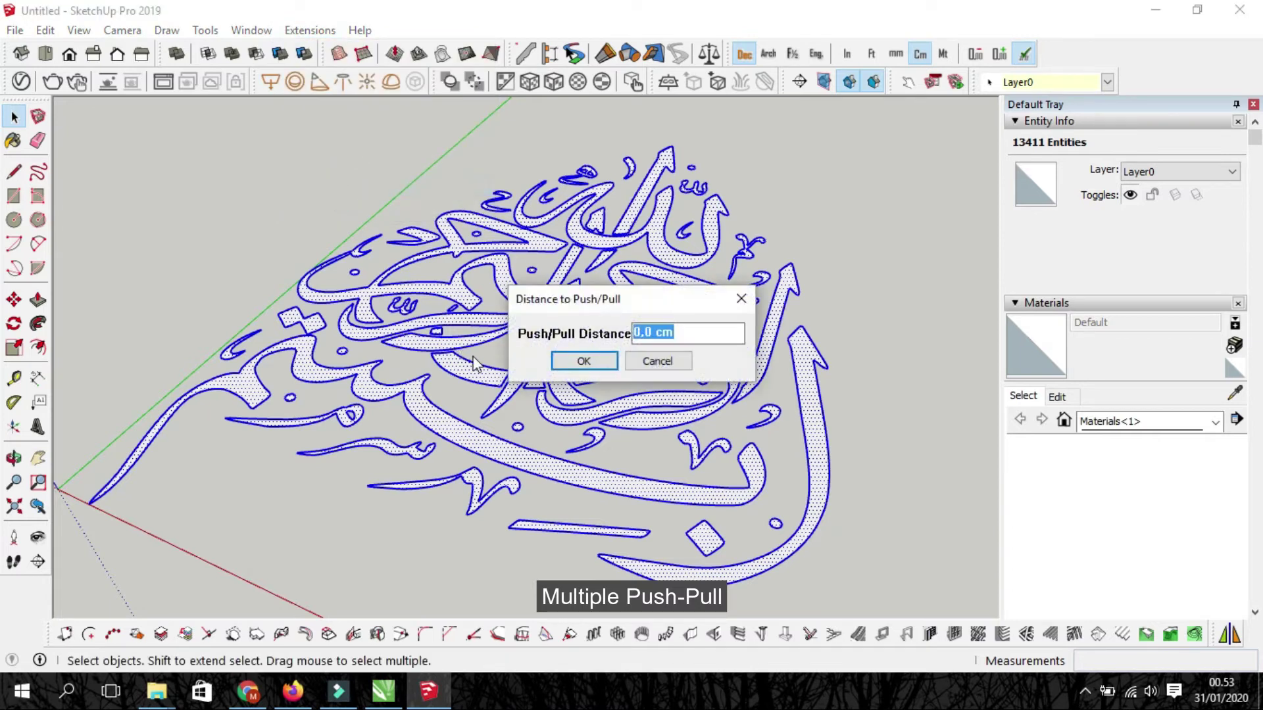
{"action": "type", "text": "2"}
{"action": "left_click", "coordinate": [598, 363]}
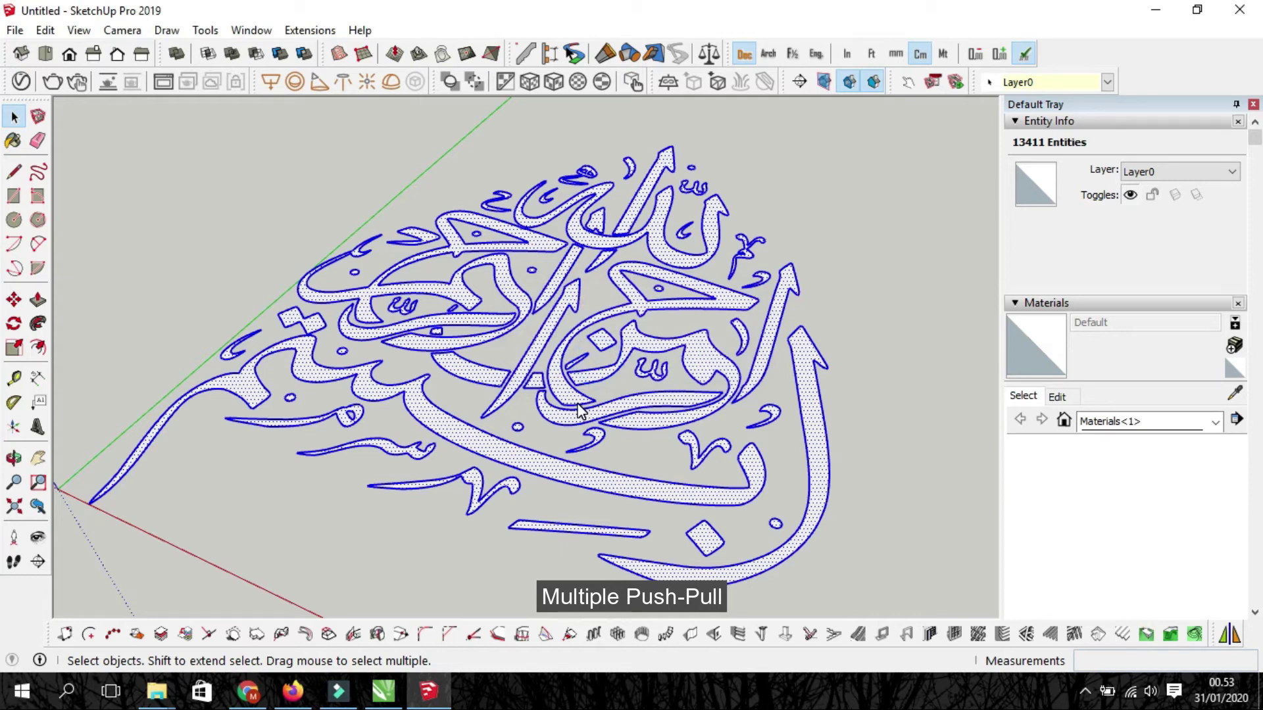
{"action": "mouse_move", "coordinate": [548, 434]}
{"action": "middle_mouse_down"}
{"action": "mouse_move", "coordinate": [379, 411]}
{"action": "mouse_move", "coordinate": [411, 380]}
{"action": "mouse_move", "coordinate": [798, 309]}
{"action": "mouse_move", "coordinate": [449, 388]}
{"action": "middle_mouse_up"}
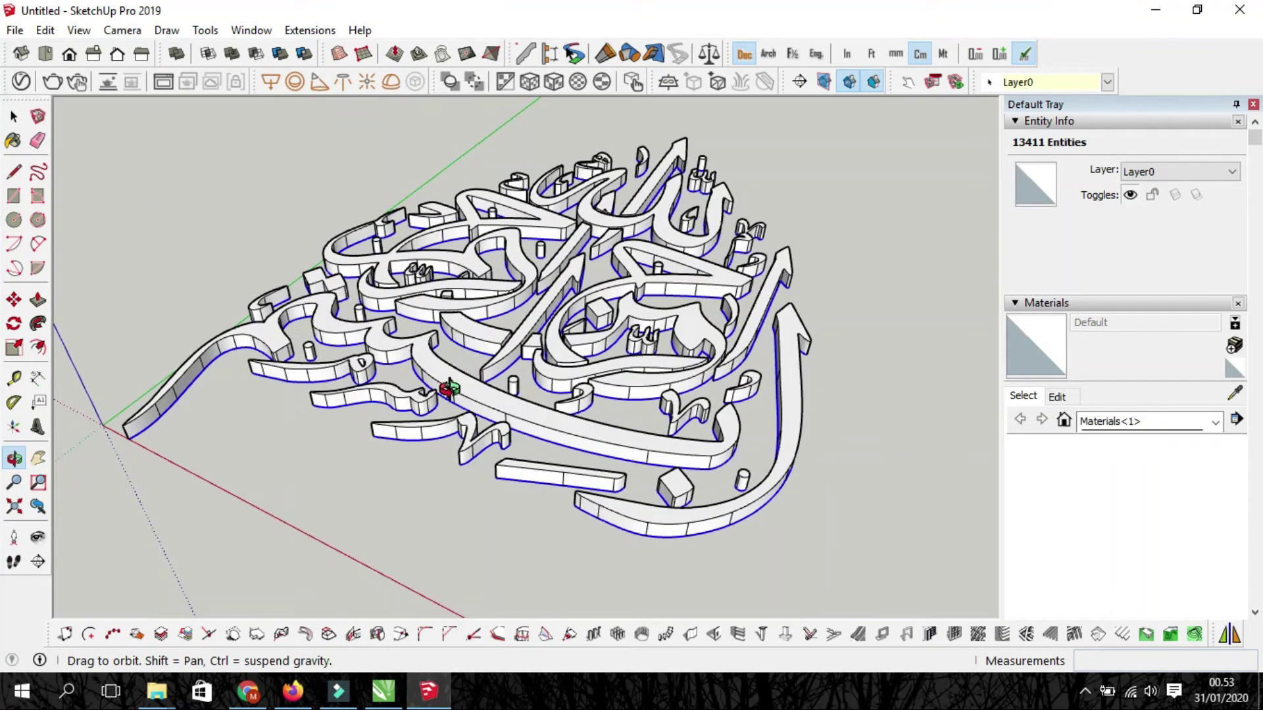
Group all the 2 cm letters into one solid group of 2713.9 cm³
{"action": "key", "text": "space"}
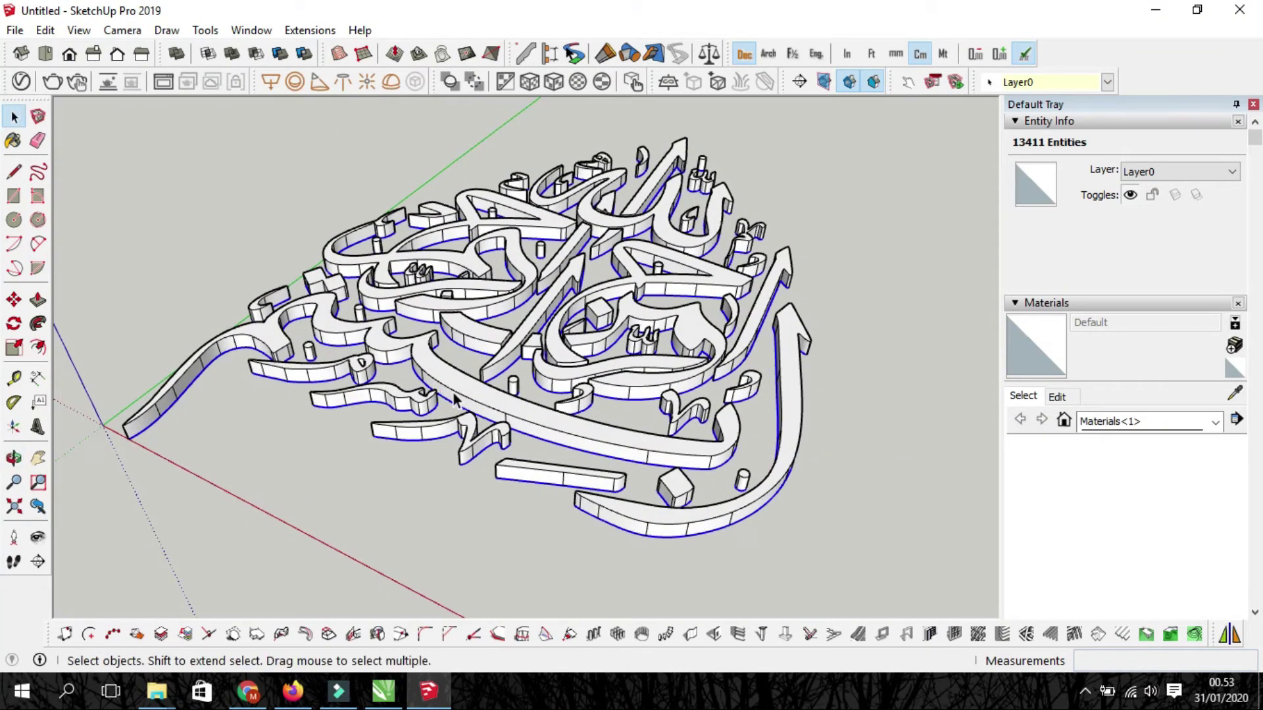
{"action": "left_click", "coordinate": [425, 488]}
{"action": "key", "text": "ctrl+a"}
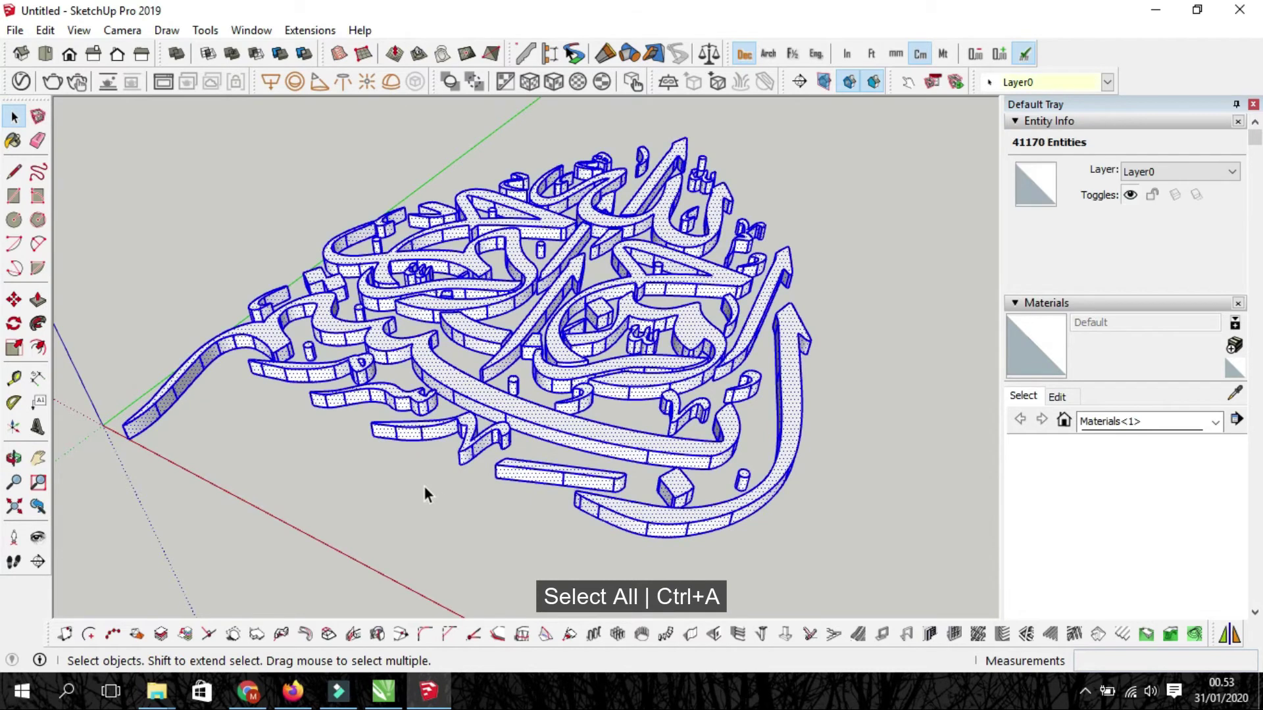
{"action": "right_click", "coordinate": [492, 401]}
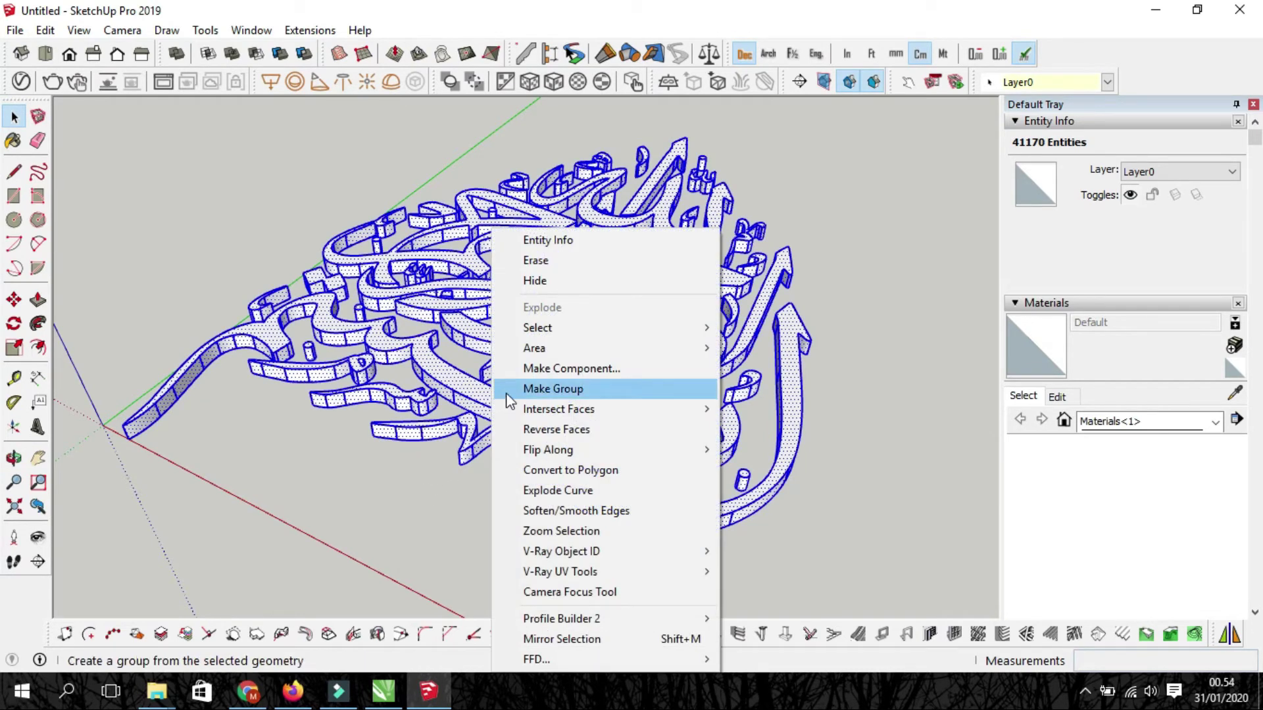
{"action": "left_click", "coordinate": [528, 389]}
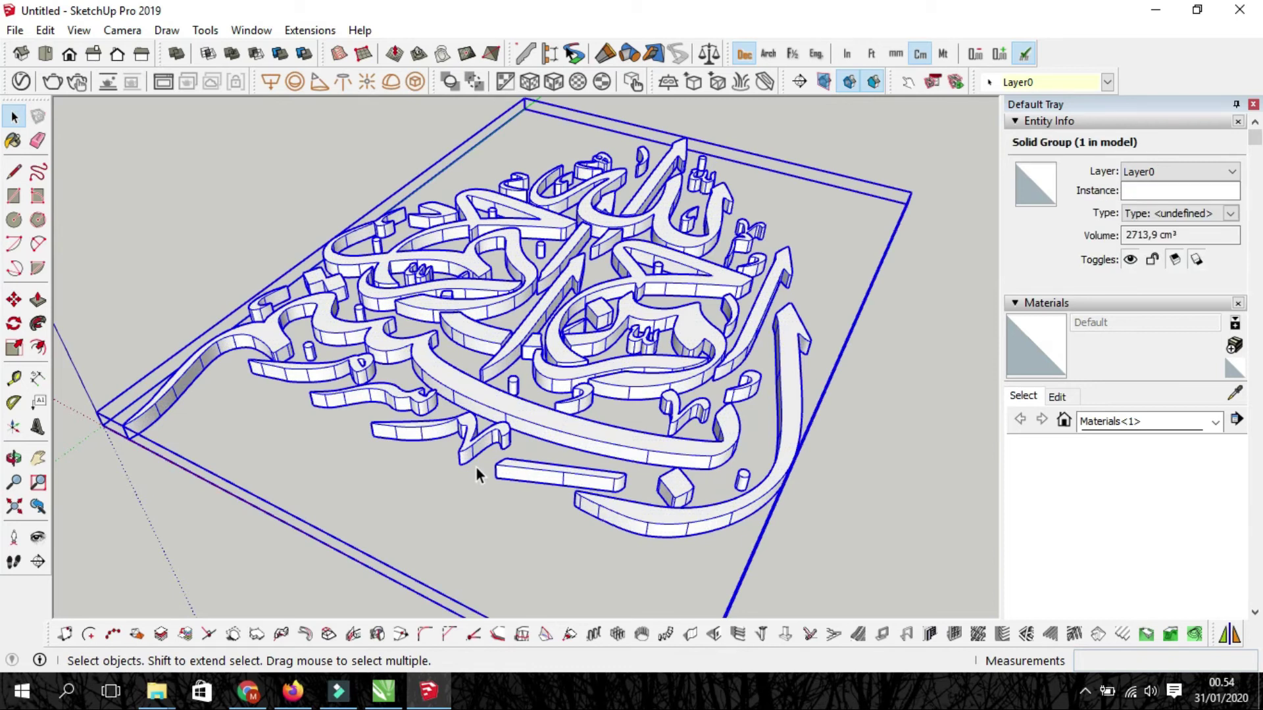
{"action": "left_click", "coordinate": [858, 450]}
{"action": "mouse_move", "coordinate": [491, 392]}
{"action": "middle_mouse_down"}
{"action": "mouse_move", "coordinate": [797, 355]}
{"action": "mouse_move", "coordinate": [822, 401]}
{"action": "middle_mouse_up"}
{"action": "mouse_move", "coordinate": [578, 421]}
{"action": "middle_mouse_down"}
{"action": "mouse_move", "coordinate": [380, 410]}
{"action": "mouse_move", "coordinate": [477, 442]}
{"action": "mouse_move", "coordinate": [463, 415]}
{"action": "mouse_move", "coordinate": [427, 411]}
{"action": "mouse_move", "coordinate": [581, 460]}
{"action": "middle_mouse_up"}
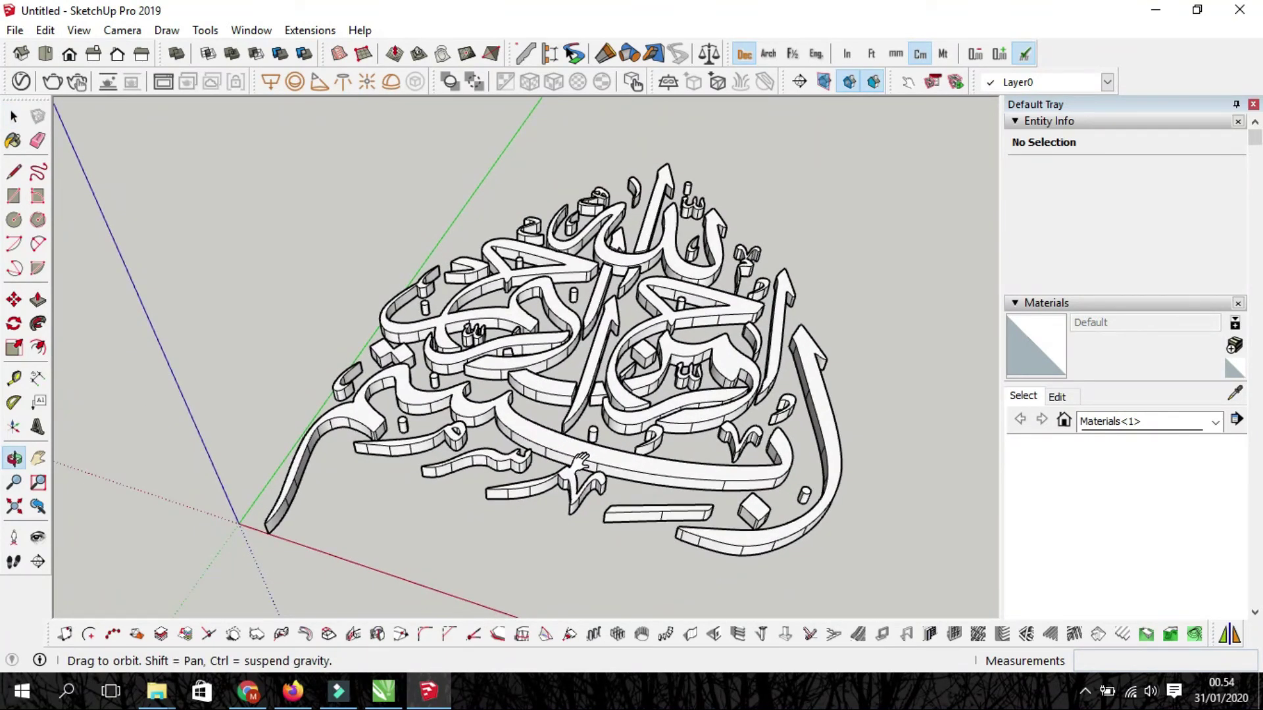
{"action": "middle_click_drag", "start_coordinate": [580, 461], "coordinate": [566, 467]}
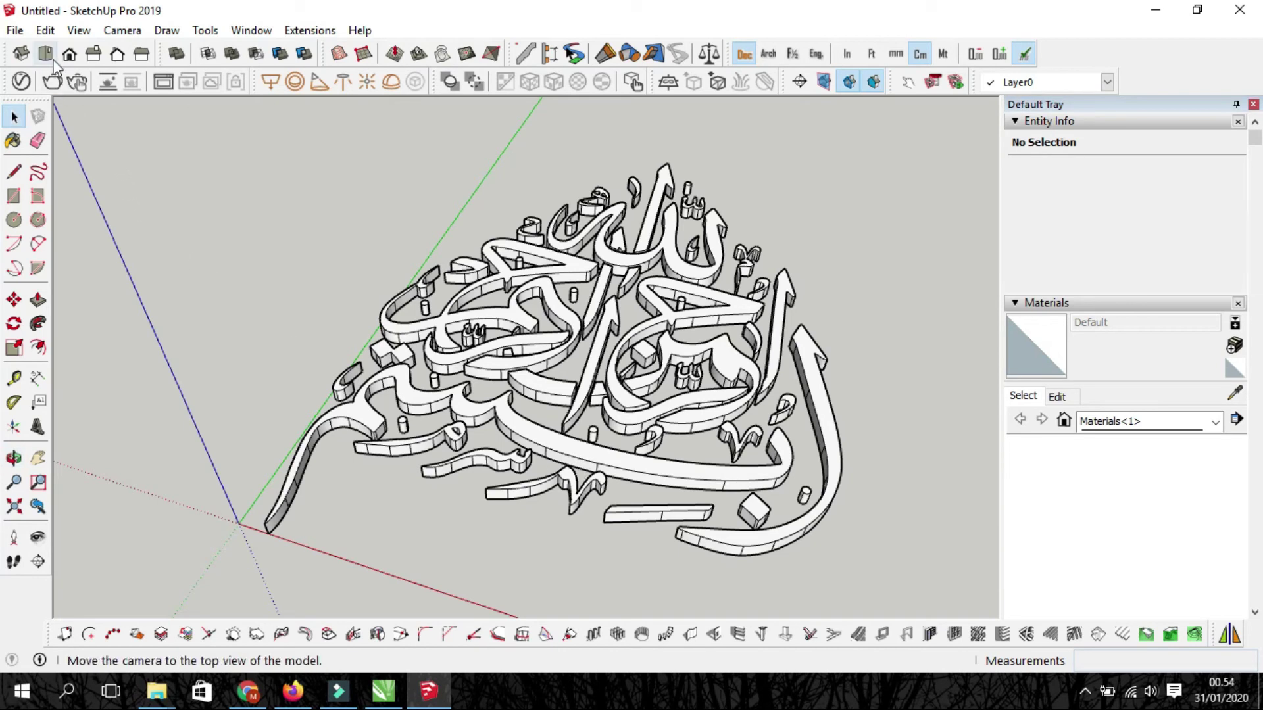
{"action": "left_click", "coordinate": [46, 54]}
{"action": "mouse_move", "coordinate": [418, 294]}
{"action": "middle_mouse_down"}
{"action": "mouse_move", "coordinate": [296, 279]}
{"action": "mouse_move", "coordinate": [310, 259]}
{"action": "middle_mouse_up"}
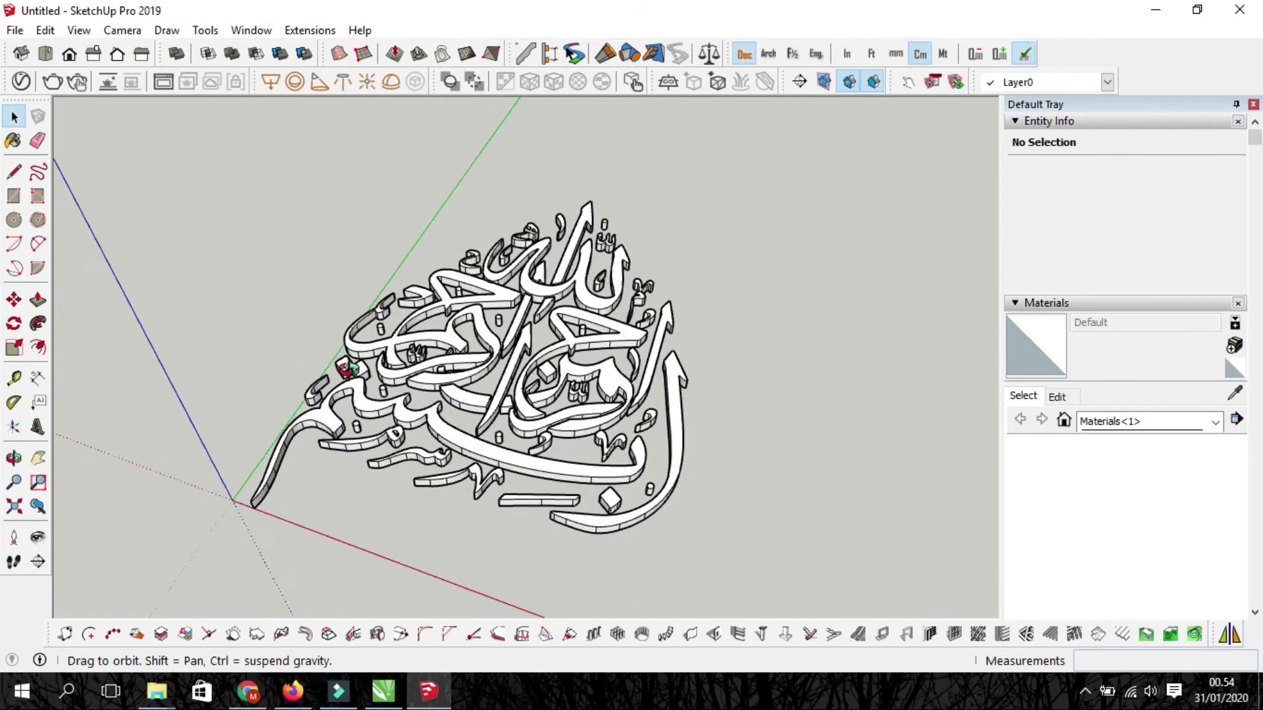
{"action": "scroll", "coordinate": [463, 361], "scroll_direction": "up", "scroll_amount": 2}
{"action": "middle_click_drag", "start_coordinate": [463, 360], "coordinate": [821, 422]}
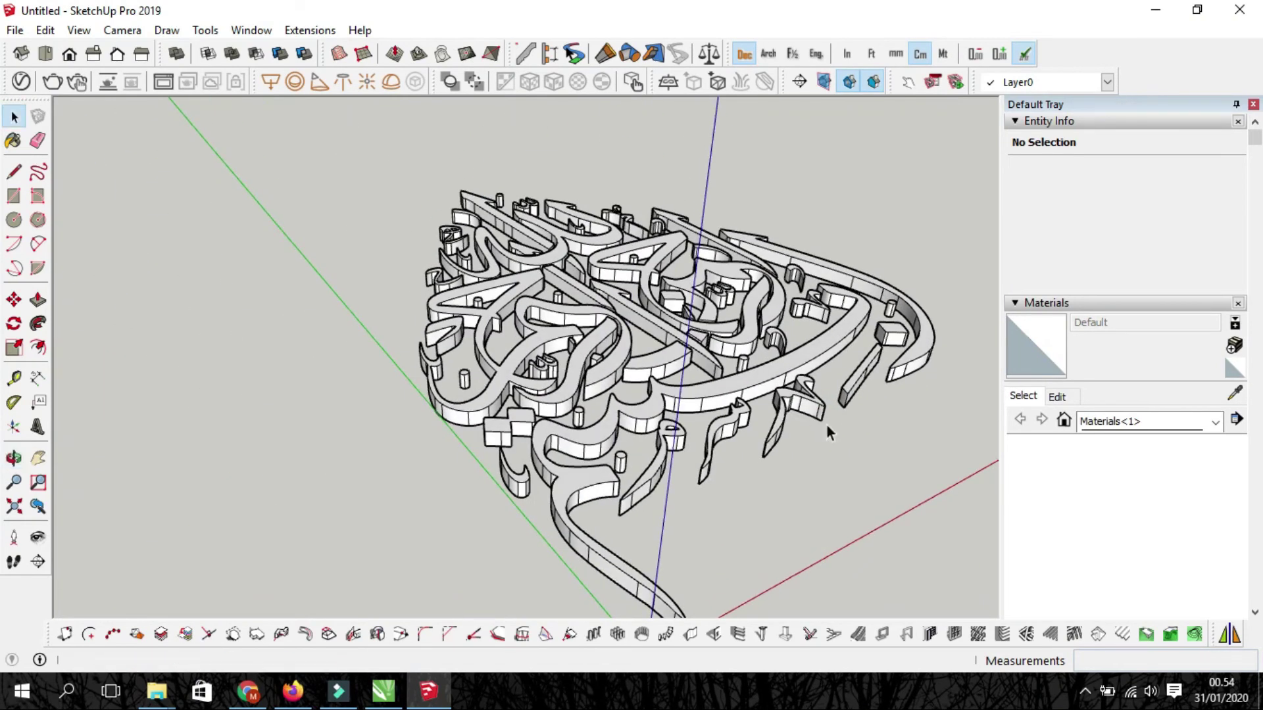
{"action": "mouse_move", "coordinate": [826, 425]}
{"action": "middle_mouse_down"}
{"action": "mouse_move", "coordinate": [391, 453]}
{"action": "mouse_move", "coordinate": [475, 425]}
{"action": "mouse_move", "coordinate": [481, 435]}
{"action": "mouse_move", "coordinate": [487, 411]}
{"action": "middle_mouse_up"}
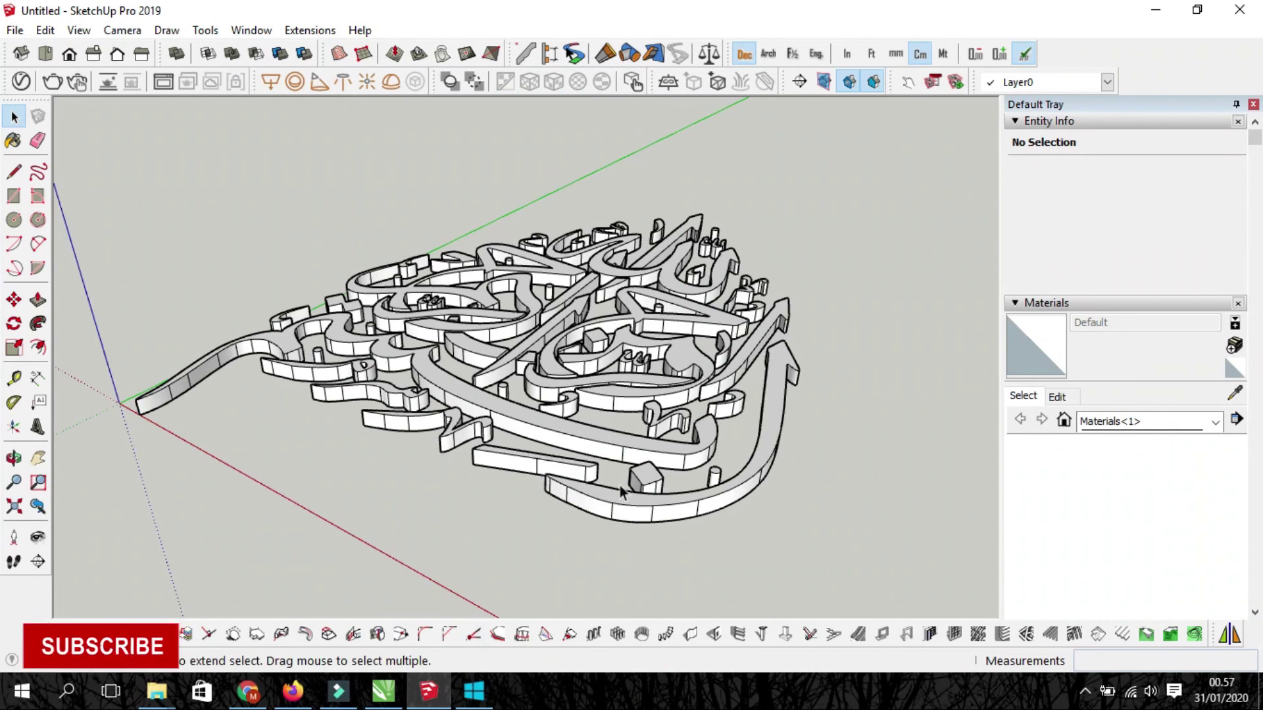
Save changes on closing as 'Kaligrafi Bismillah' in Documents
{"action": "left_click", "coordinate": [1250, 12]}
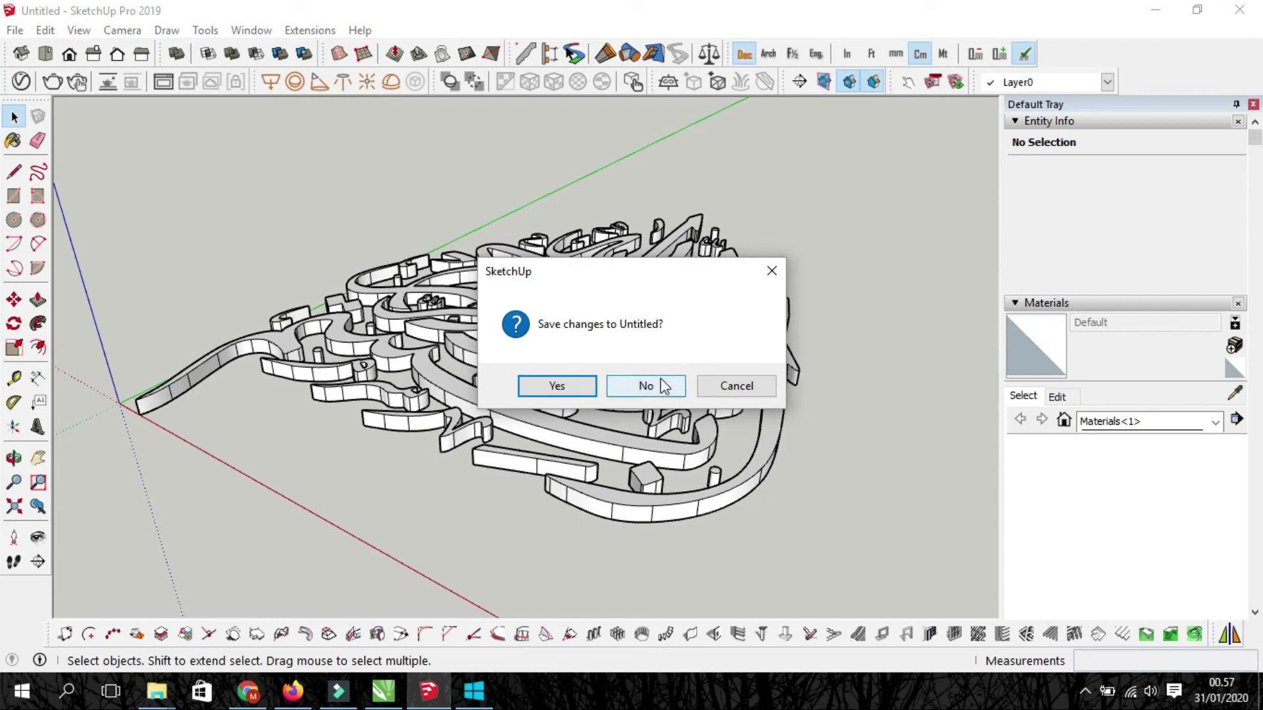
{"action": "left_click", "coordinate": [567, 392]}
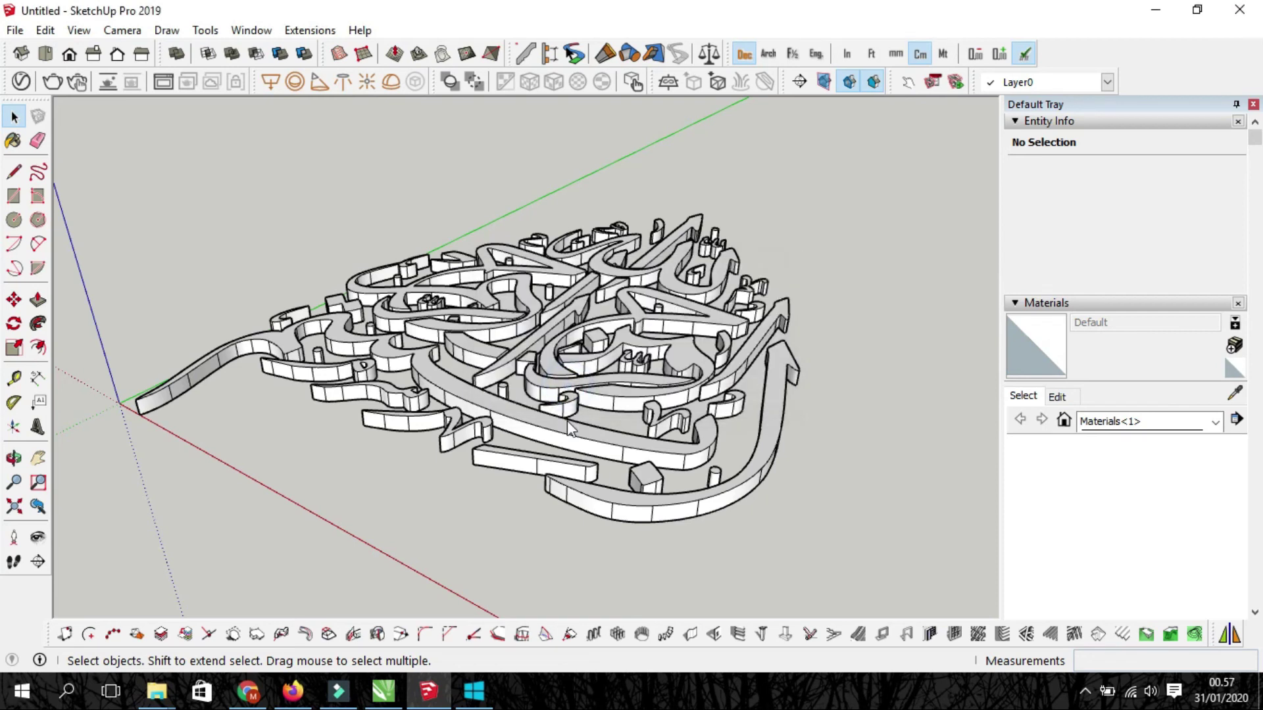
{"action": "type", "text": "Kalig"}
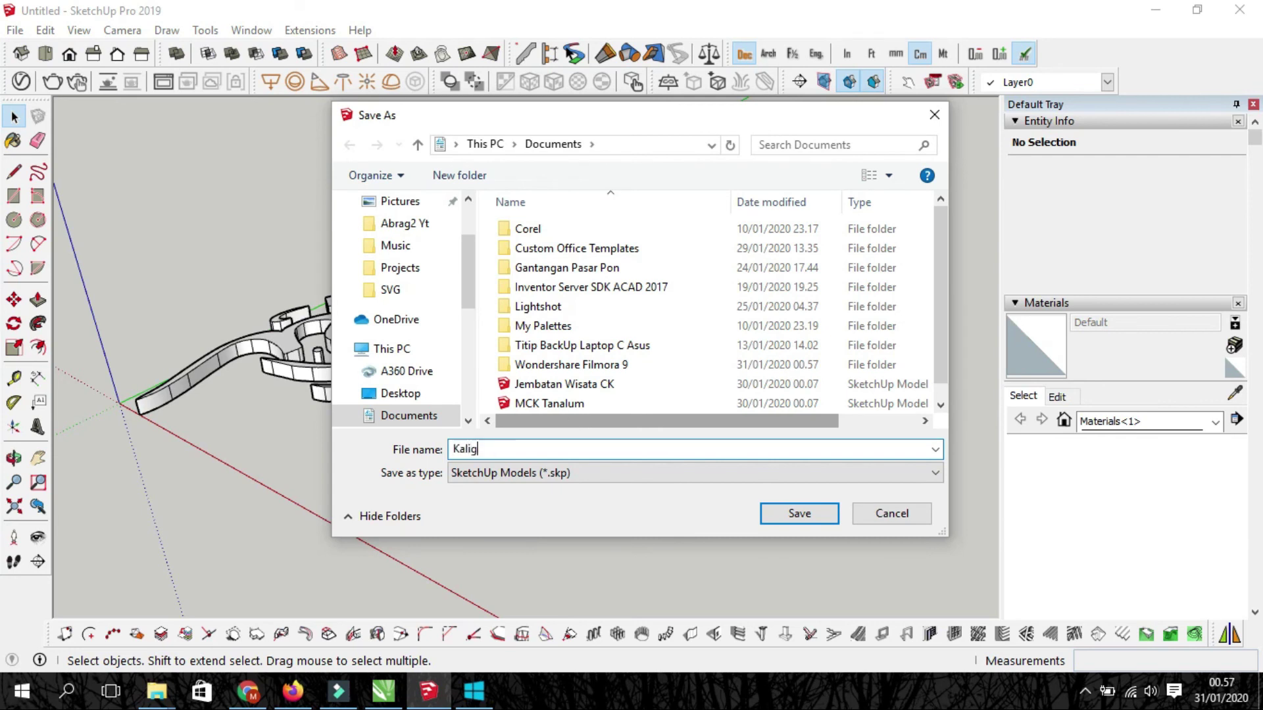
{"action": "type", "text": " B"}
{"action": "type", "text": "llah"}
{"action": "key", "text": "Return"}
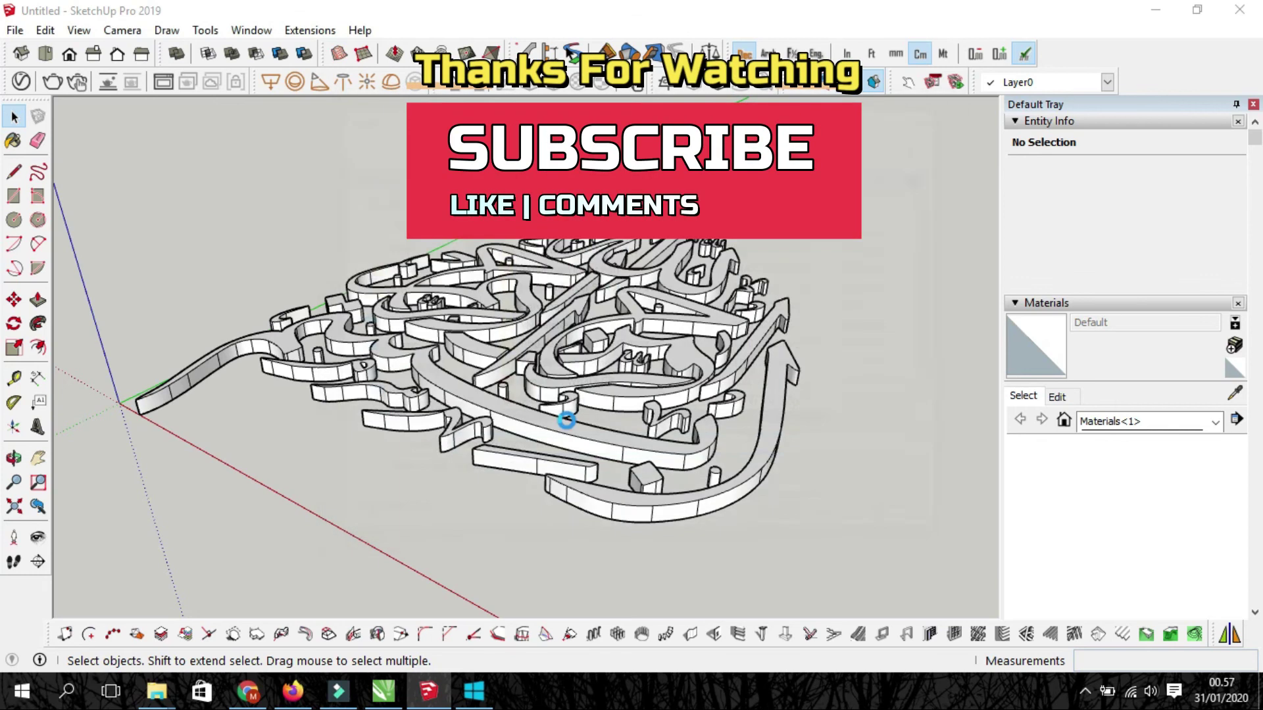